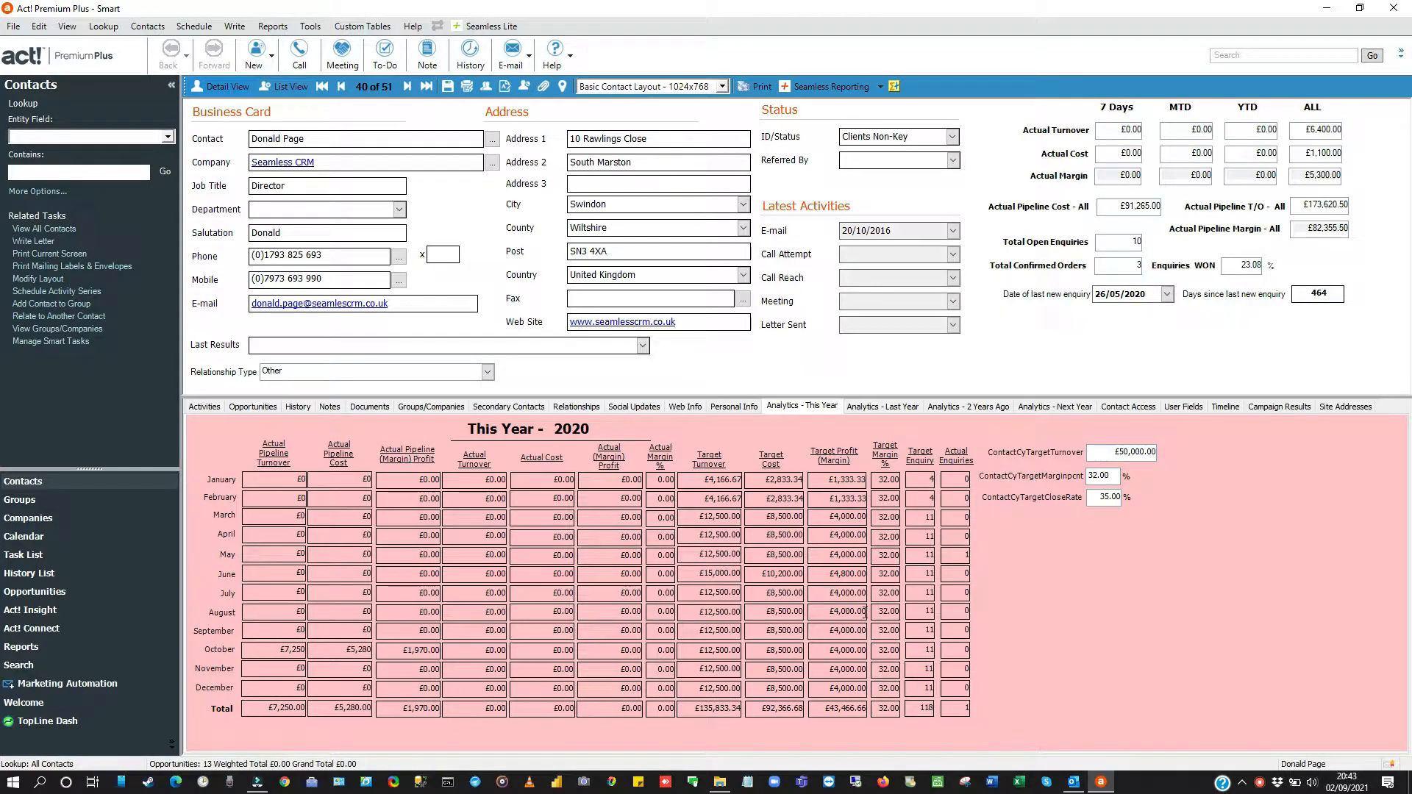
Review the contact's opportunities and check the field names behind March pipeline profit and cost in the This Year analytics.
click(246, 407)
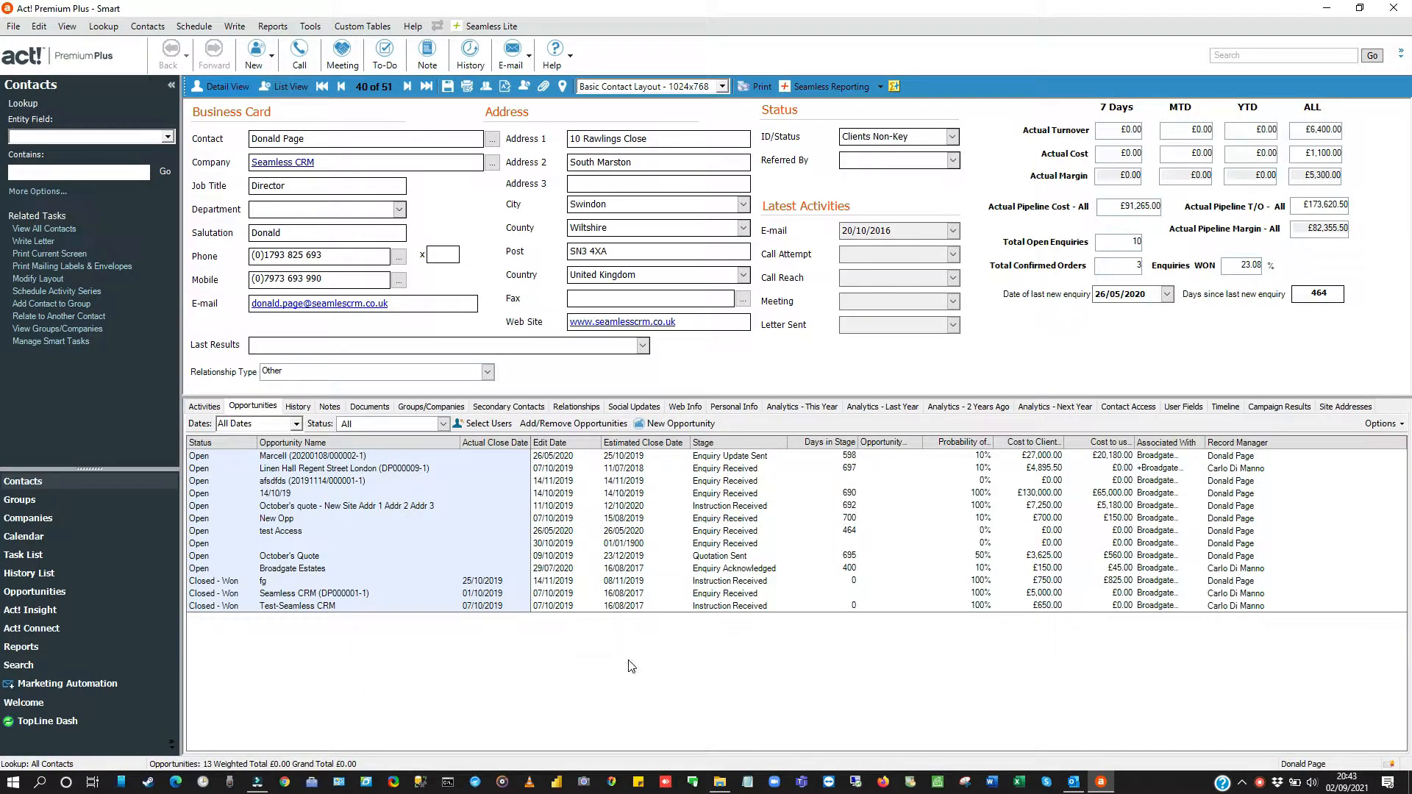
click(802, 407)
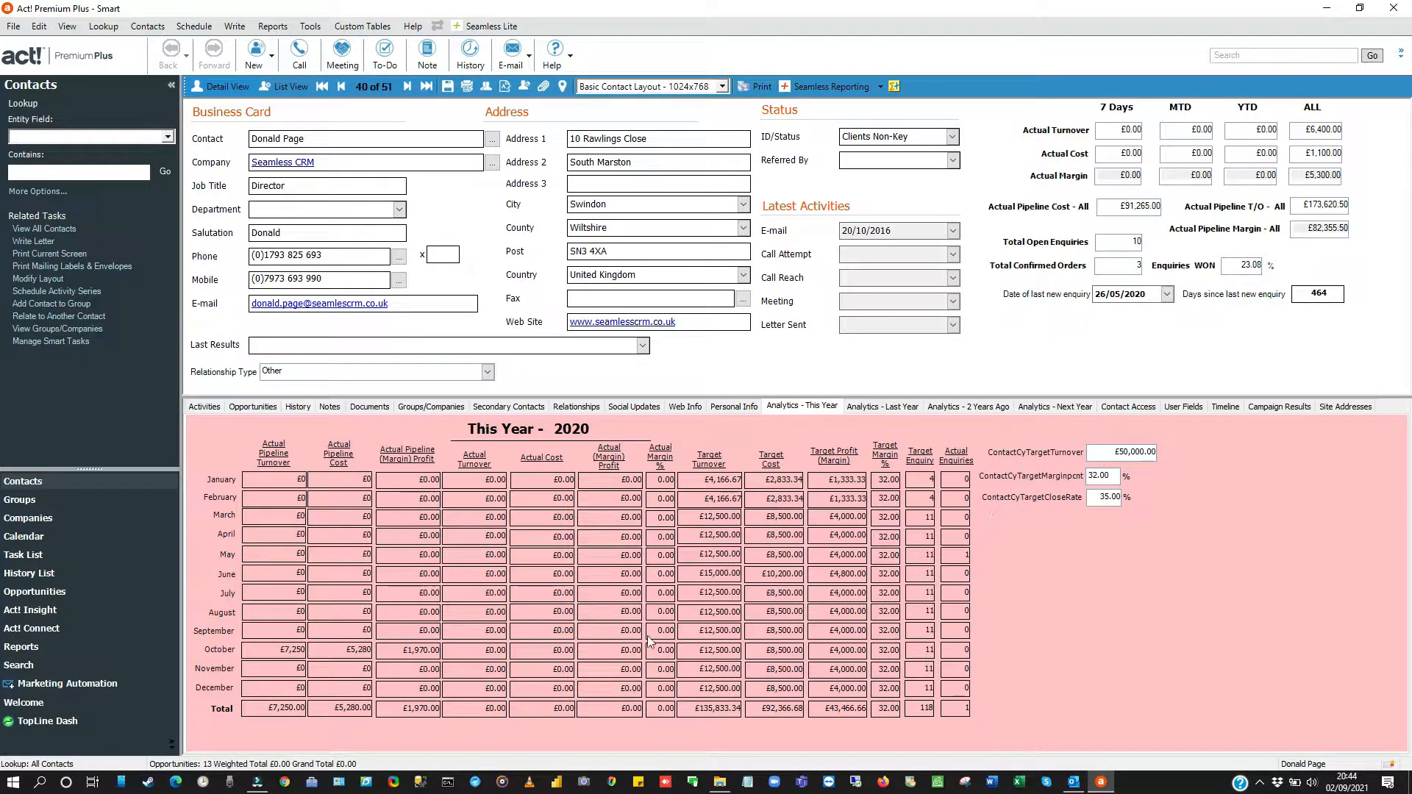
right_click(397, 517)
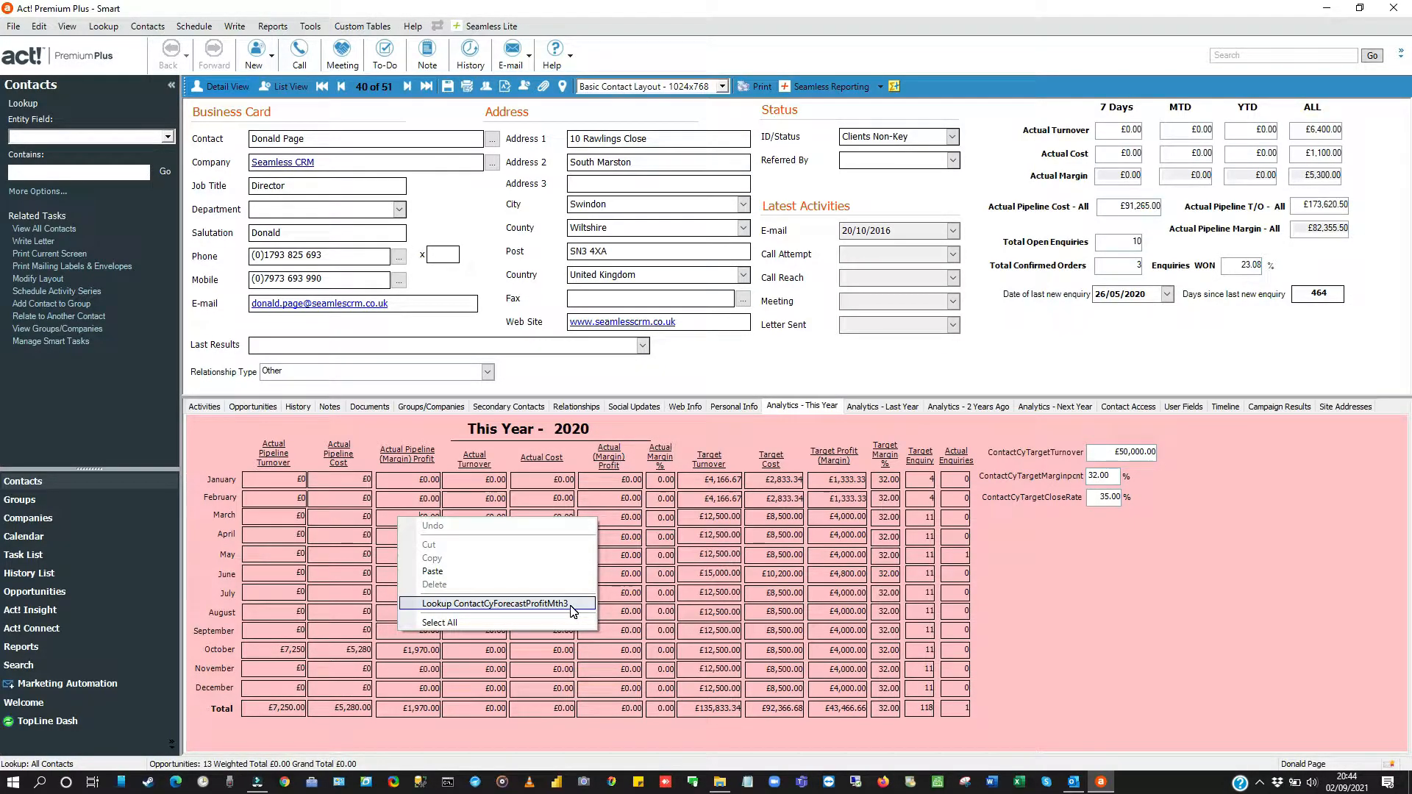
click(331, 518)
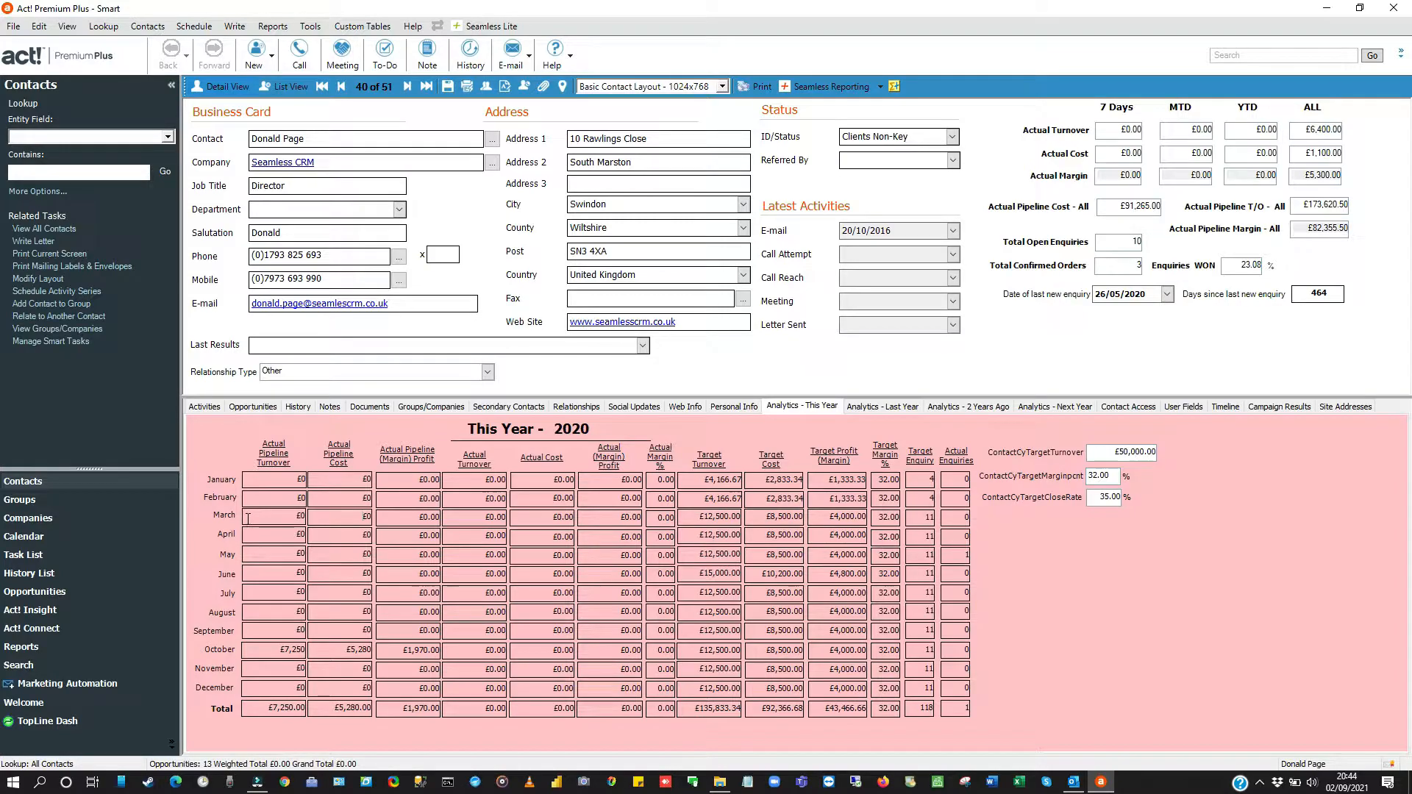
right_click(351, 516)
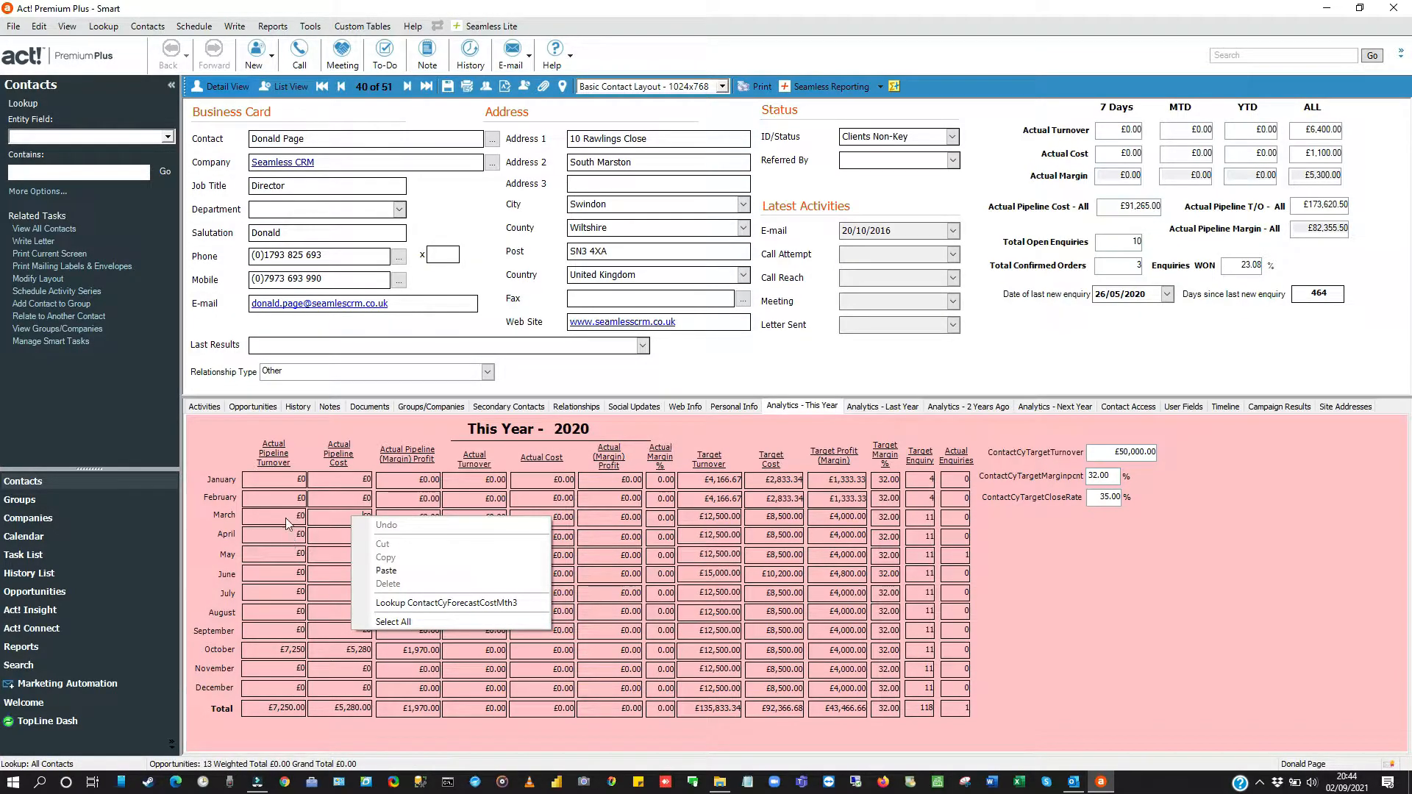
click(293, 592)
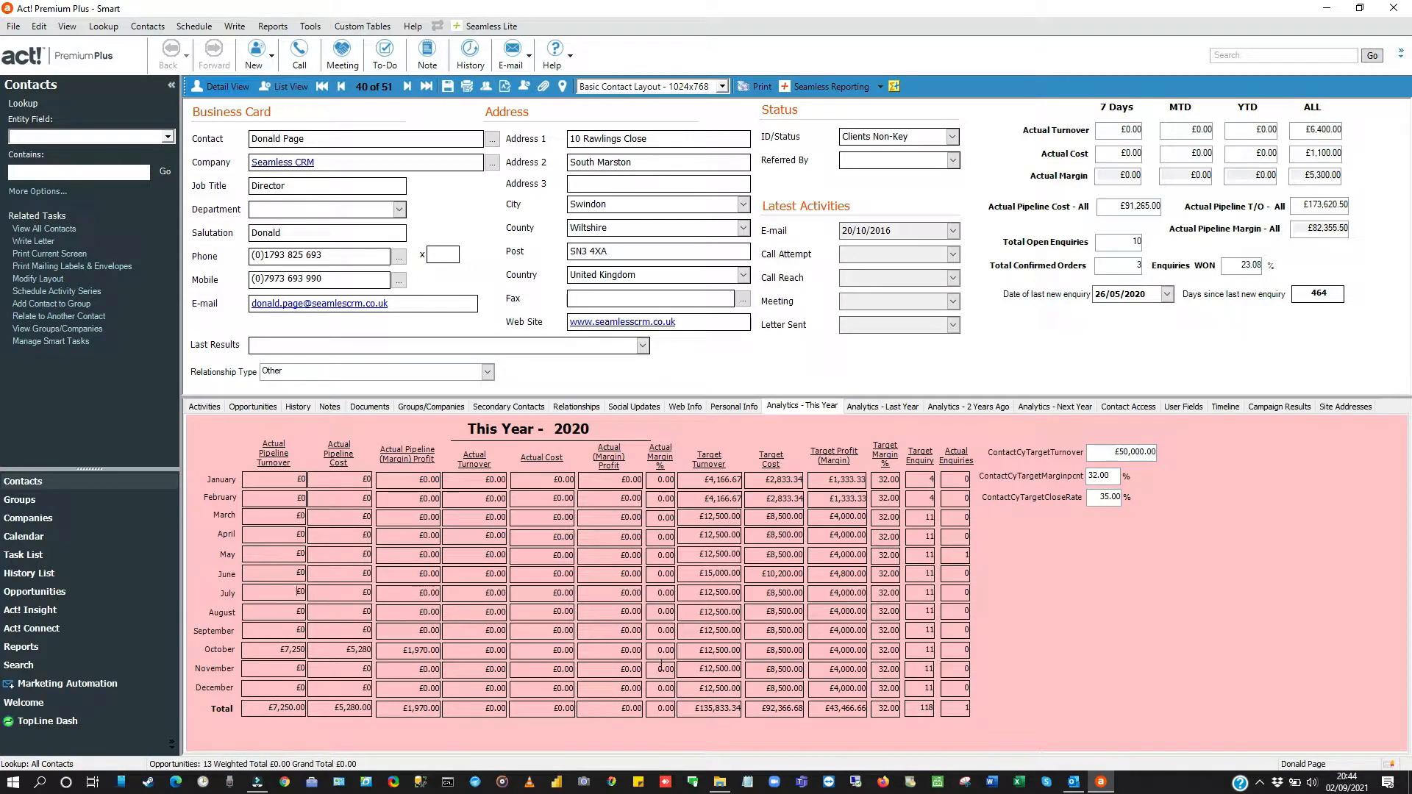
Check the field name behind October's actual turnover in the This Year analytics.
right_click(482, 650)
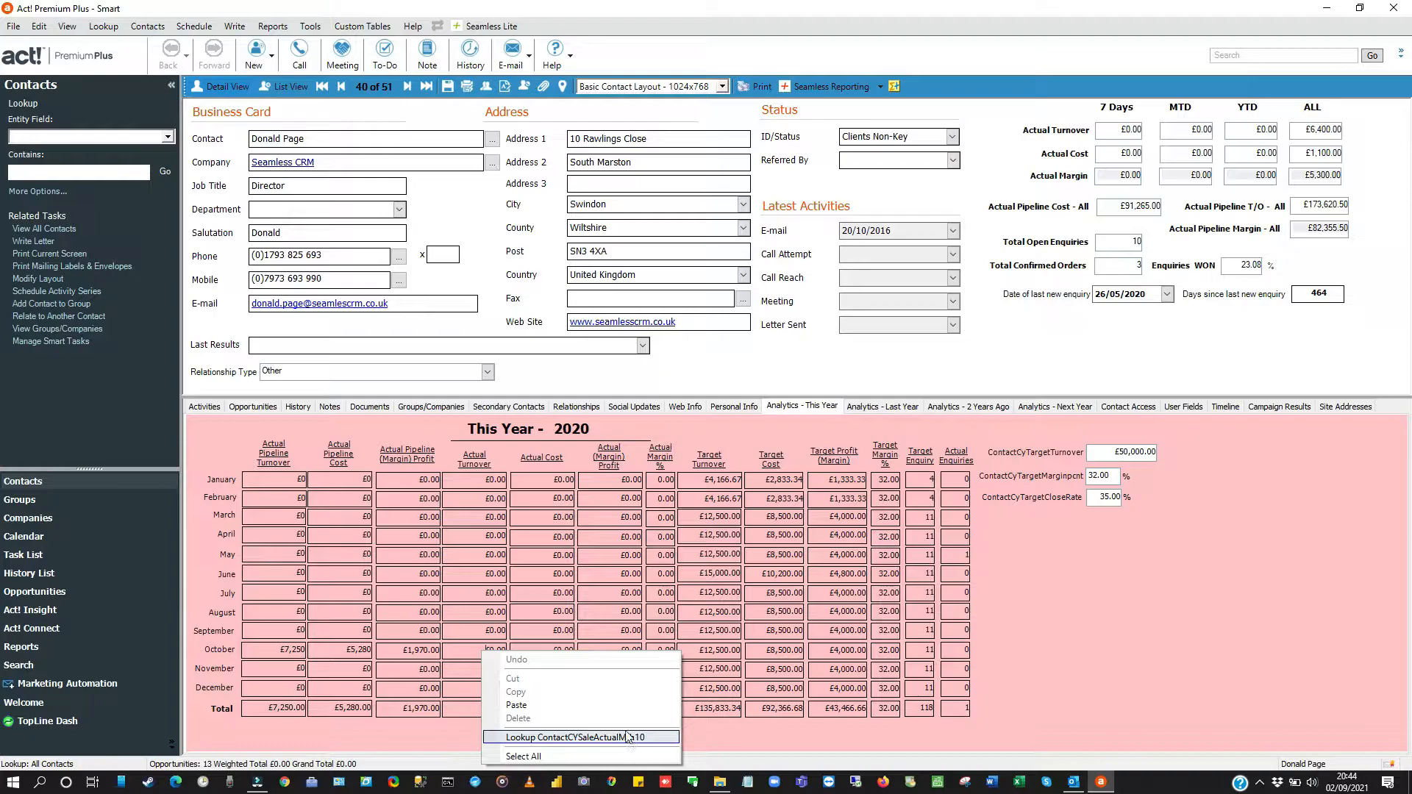
click(471, 652)
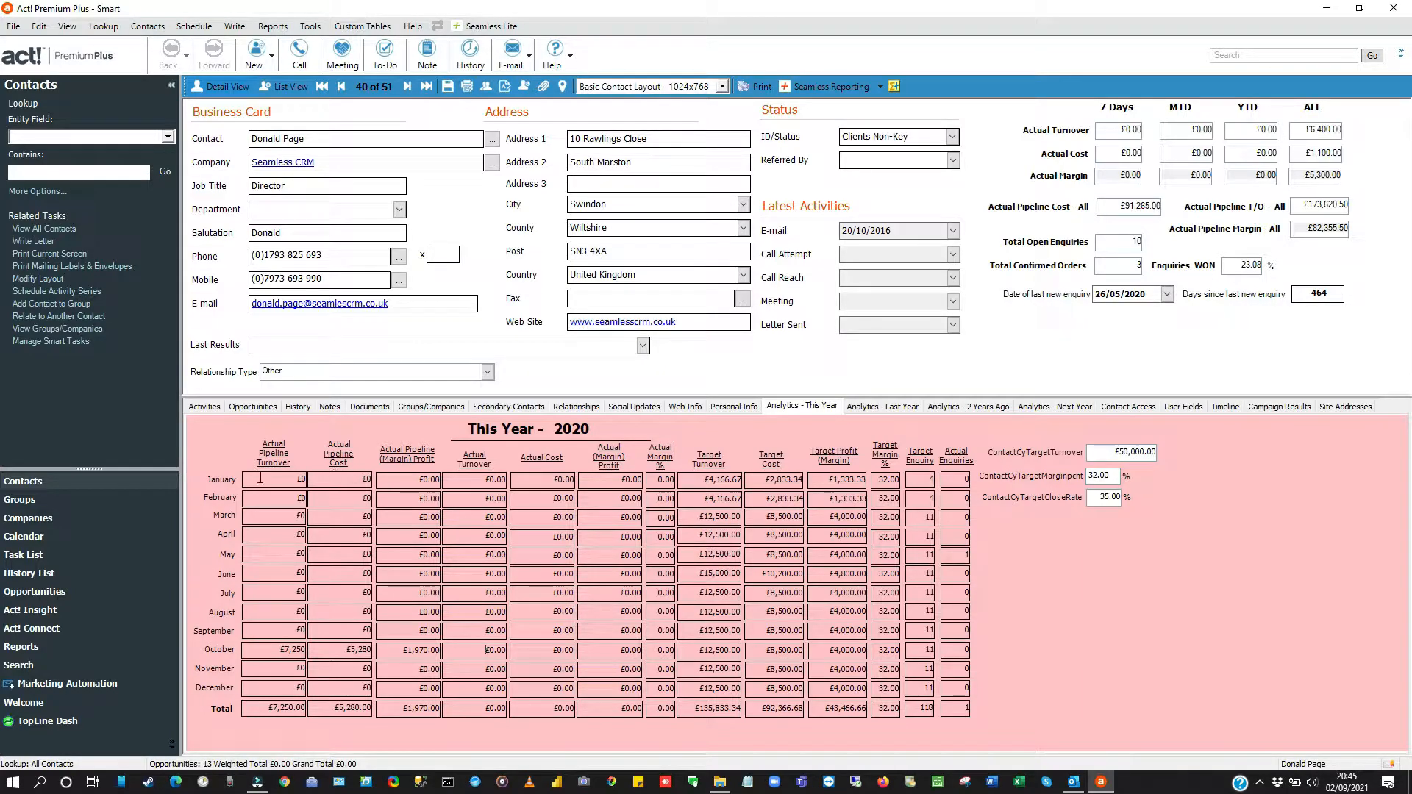
click(365, 478)
Examine October's actual turnover, cost, profit and margin percentage in the Last Year analytics.
click(896, 409)
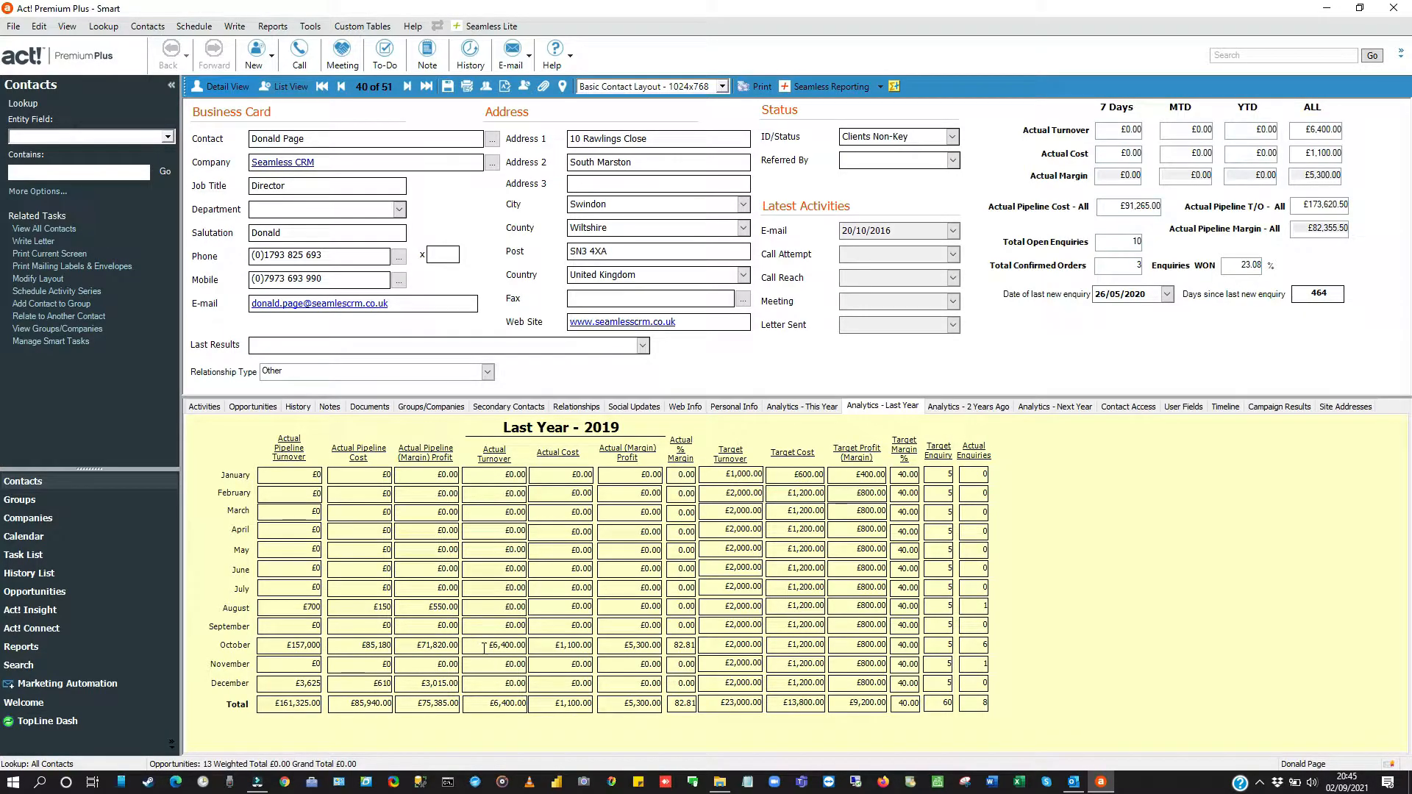
drag(484, 647, 528, 648)
drag(555, 645, 590, 650)
click(625, 644)
drag(625, 644, 655, 647)
drag(673, 645, 695, 647)
Examine last year's actual enquiries for August, October, November and the total, and view the analytics for two years ago.
click(974, 603)
click(979, 645)
click(983, 664)
click(984, 703)
click(978, 409)
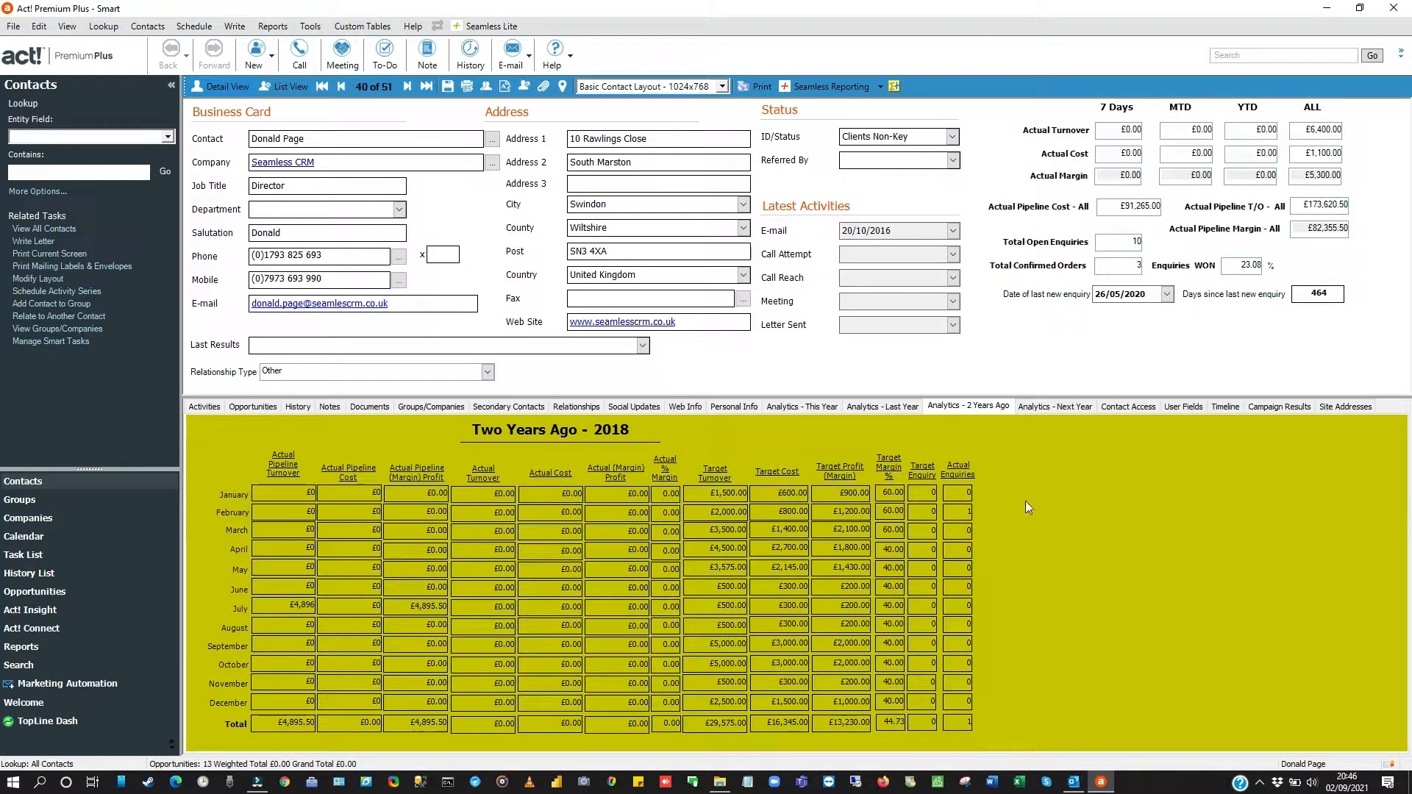
Review the target turnover and target margin percentage in the Next Year analytics.
click(1057, 408)
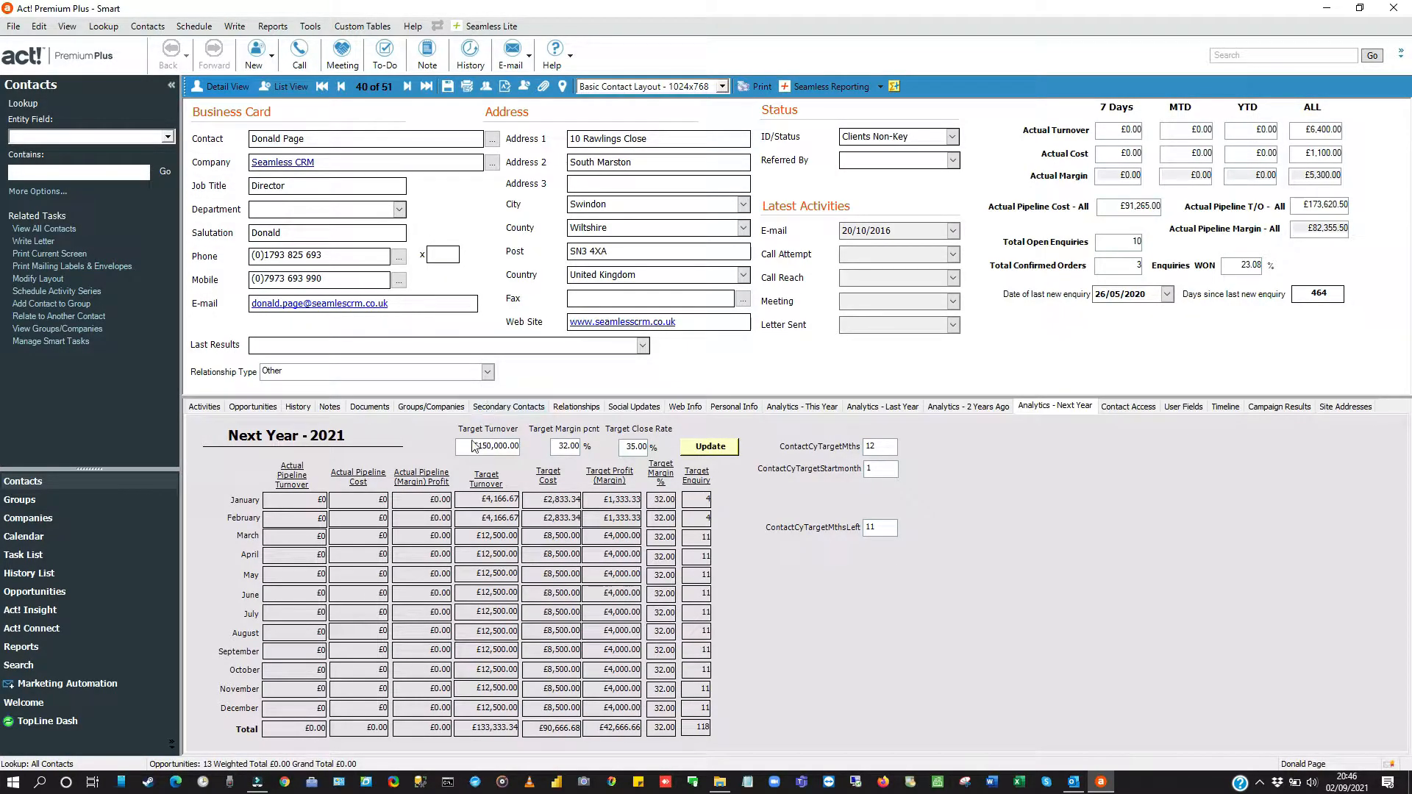
drag(471, 445, 523, 445)
click(559, 446)
drag(559, 447, 580, 447)
Set the target start month to 7 and the target months left to 5 in the Next Year analytics.
click(885, 469)
text(7)
drag(879, 532, 858, 524)
text(5)
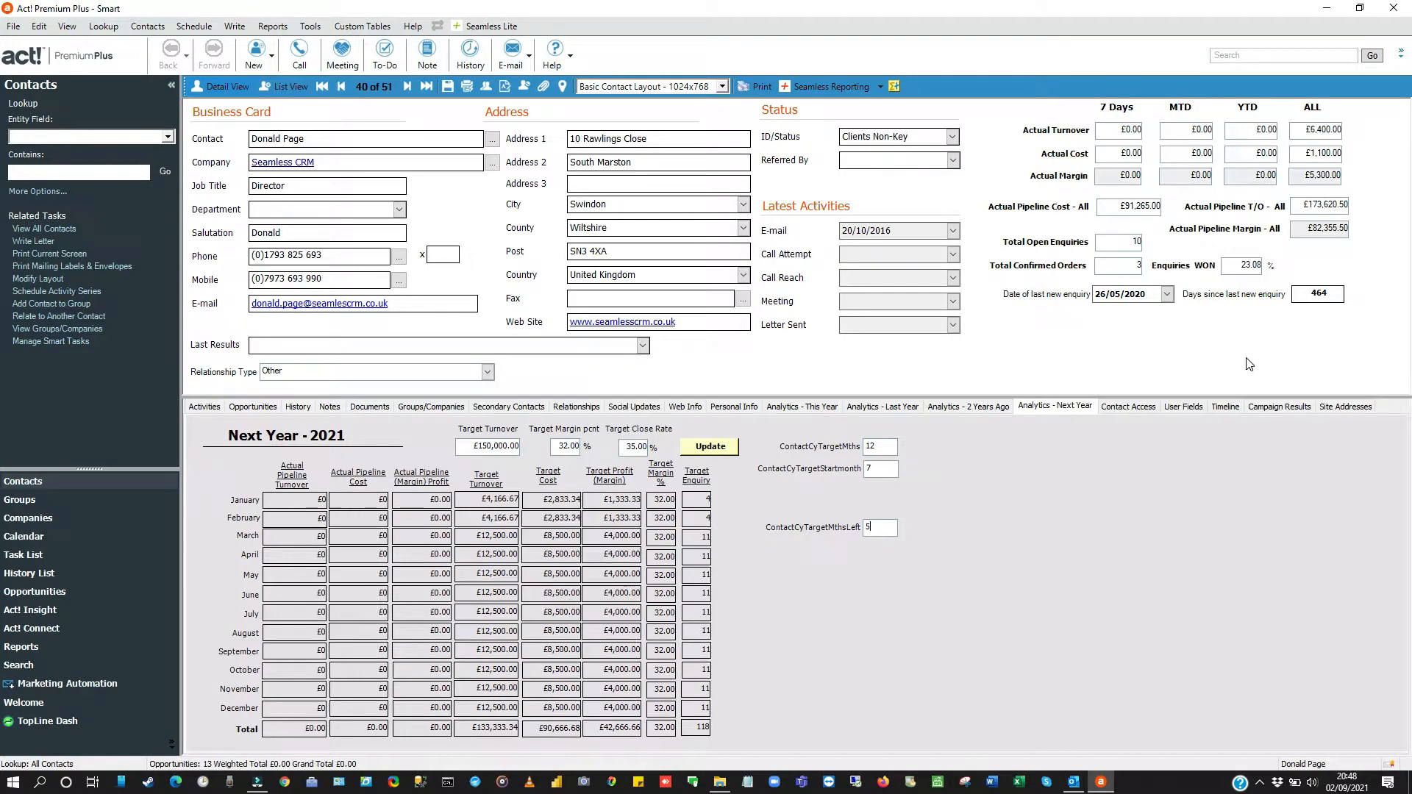
Check the field names behind the 7-day and MTD actual turnover, and review the all-time turnover and margin.
right_click(1116, 136)
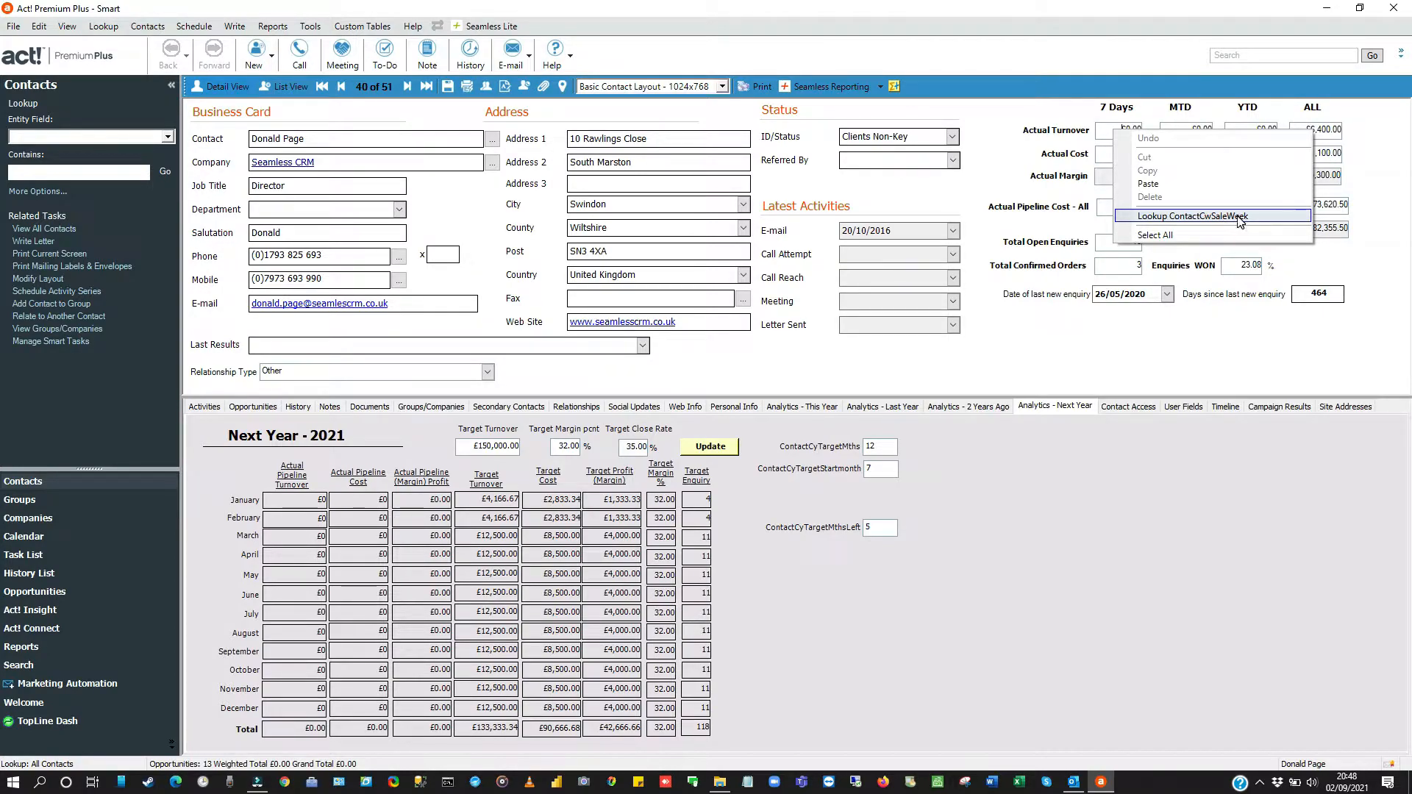
click(1222, 298)
right_click(1184, 131)
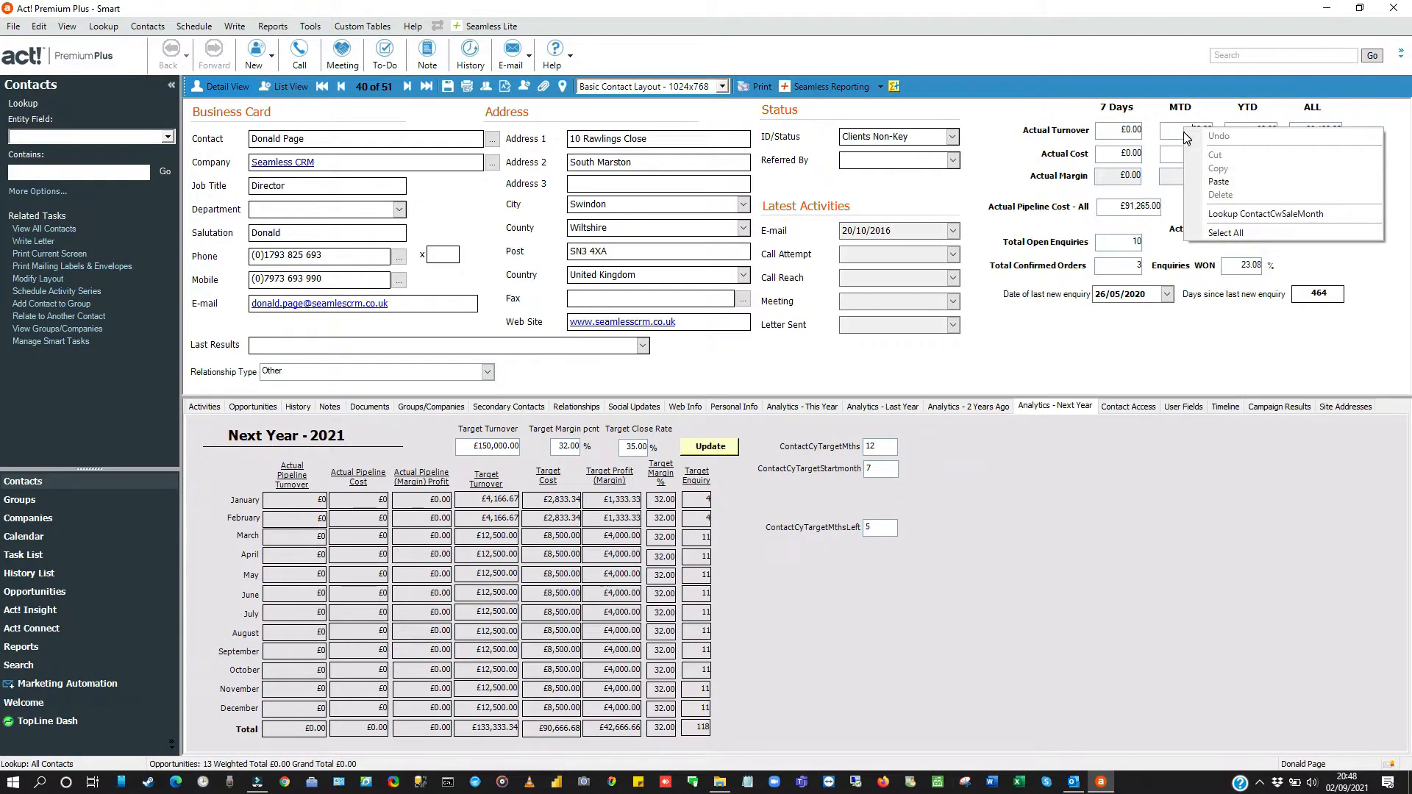
click(1296, 216)
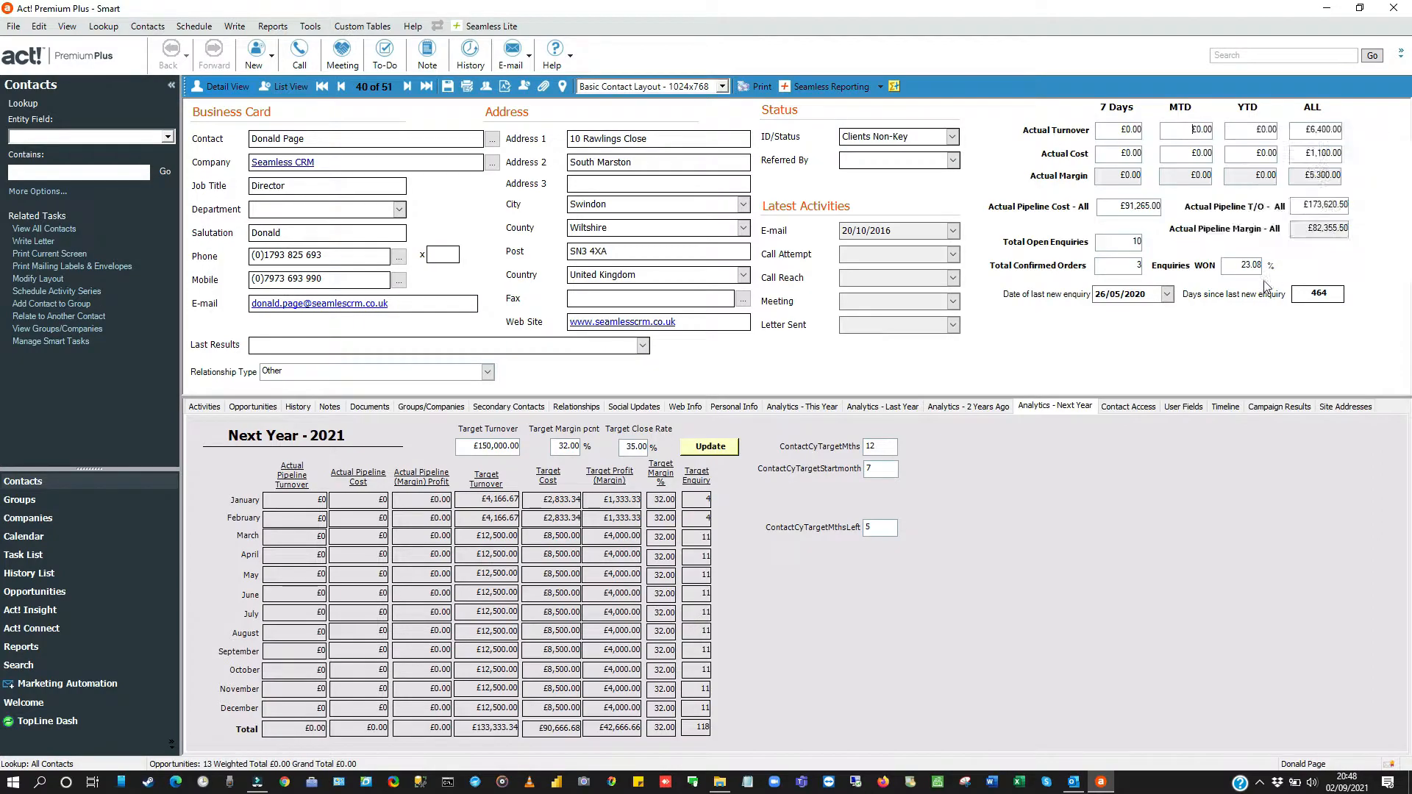
drag(1299, 132, 1360, 134)
click(1315, 174)
Compare the contact's open and Closed - Won opportunities with October's actual turnover in the Last Year analytics.
click(262, 409)
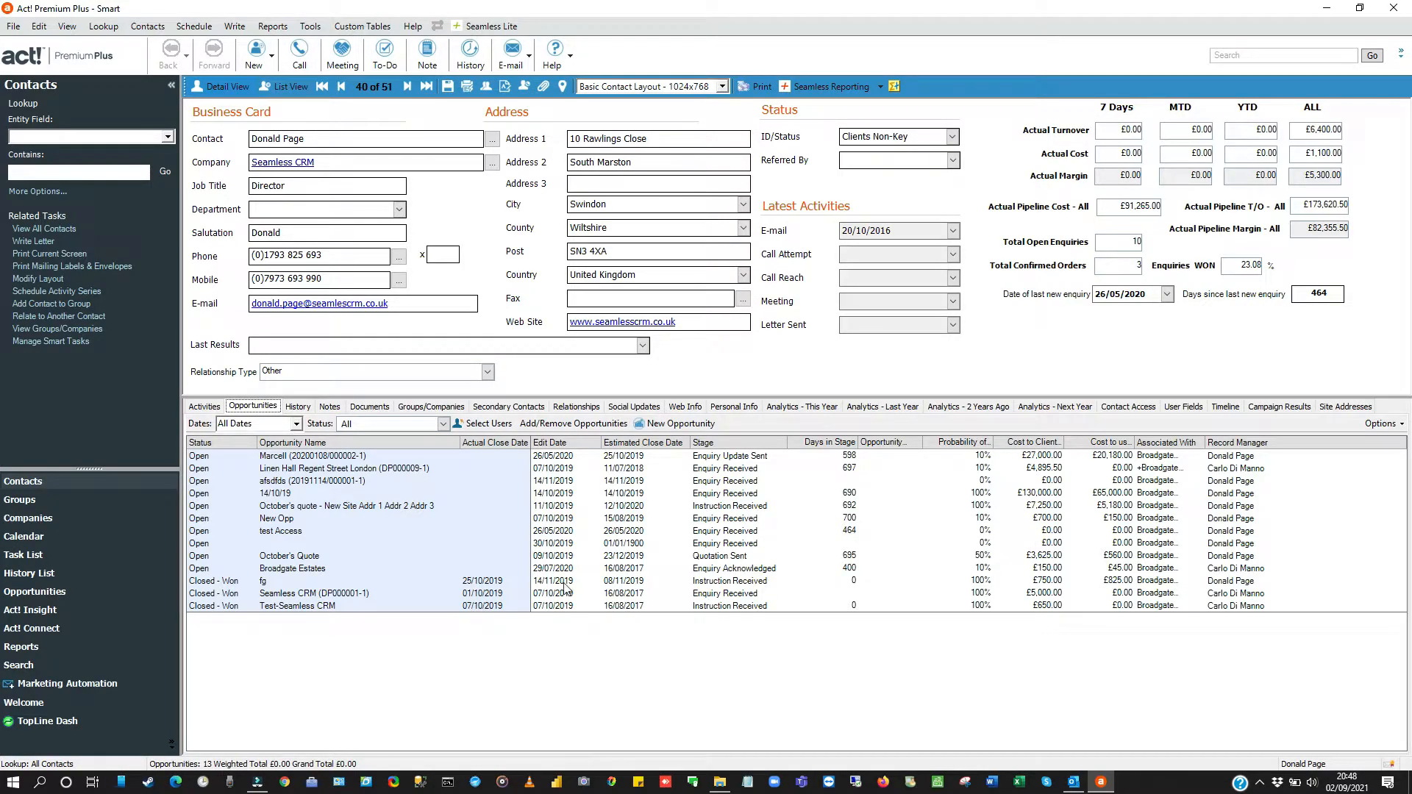
drag(276, 456, 274, 576)
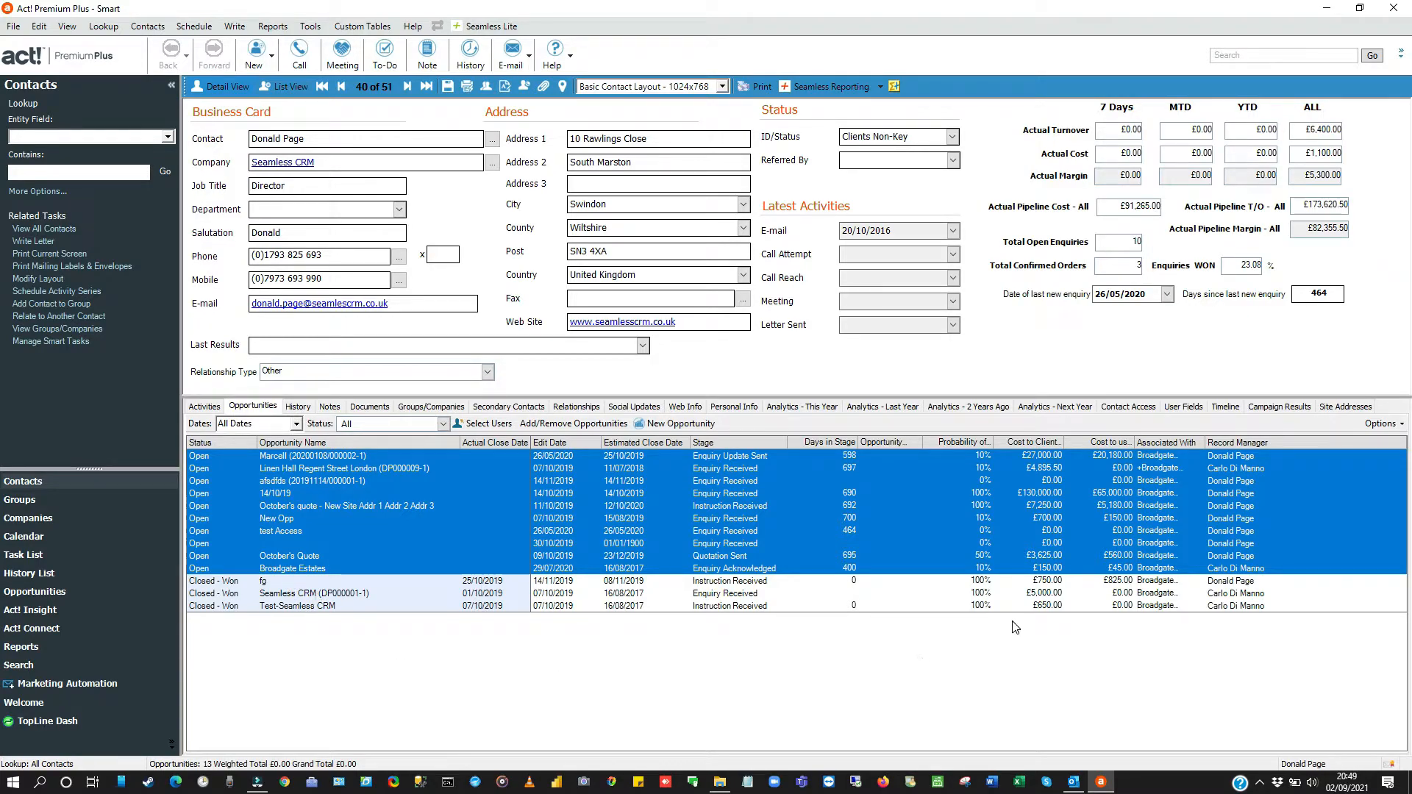
drag(1047, 585, 1047, 606)
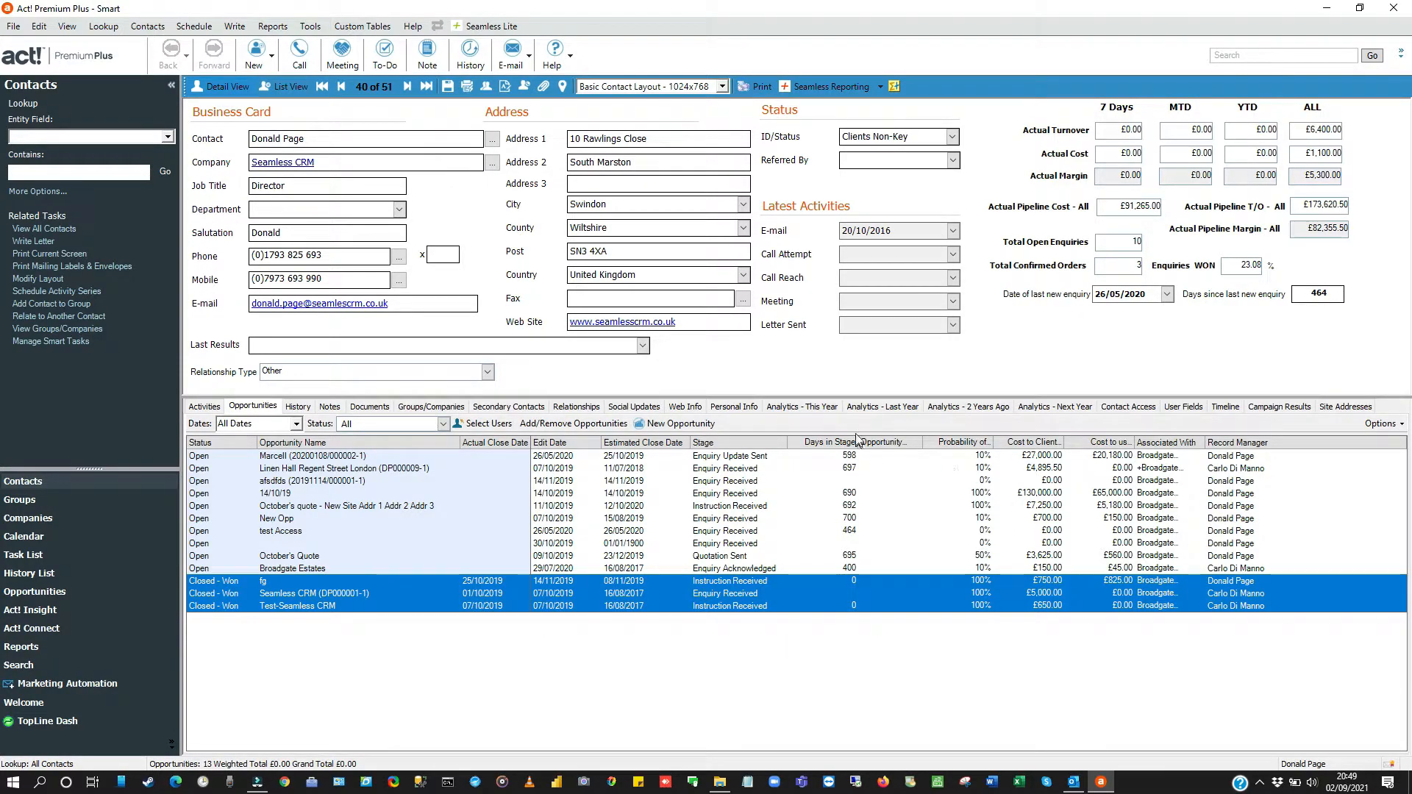
click(883, 407)
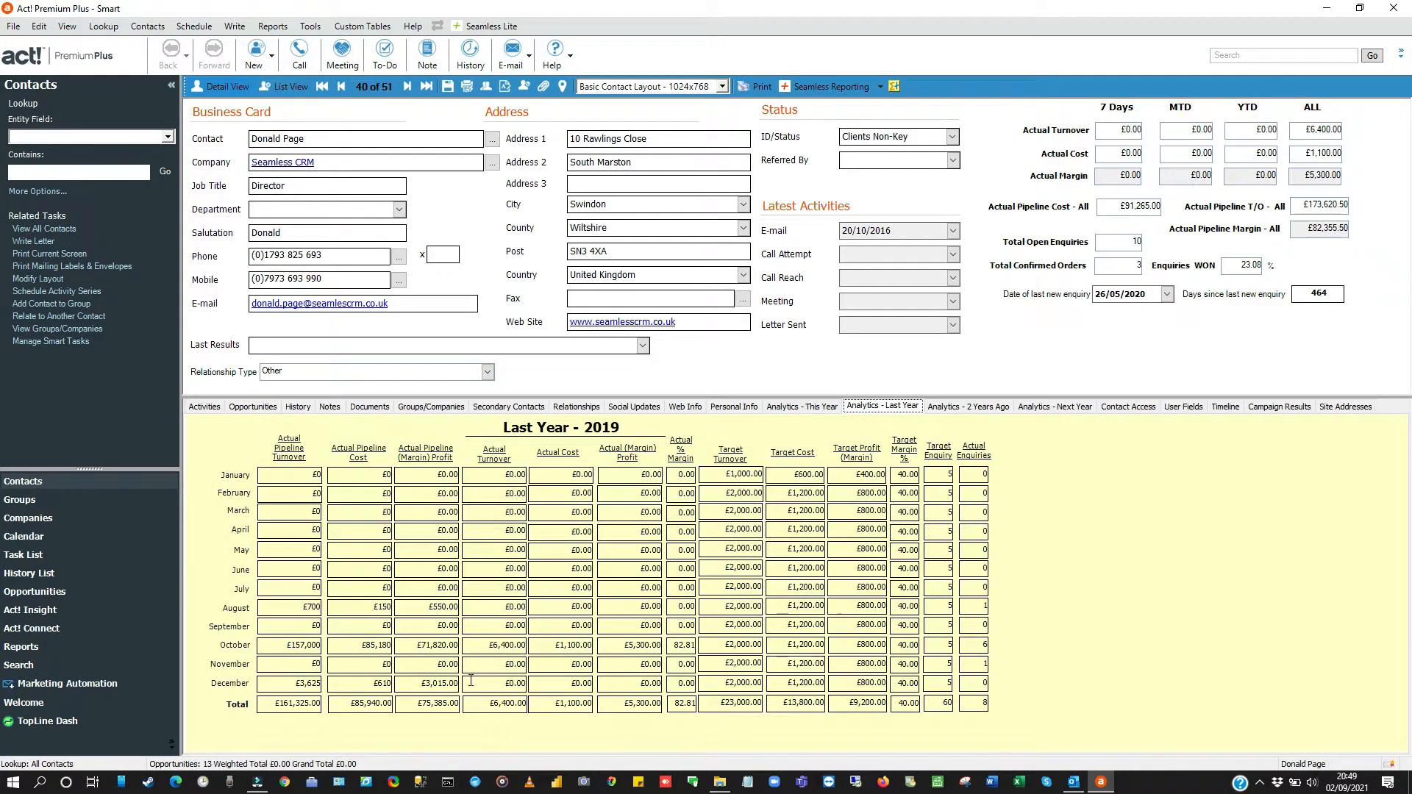
drag(488, 645, 528, 647)
Open the contact's linked Seamless CRM company record and view its won and open opportunity figures.
click(299, 165)
click(299, 163)
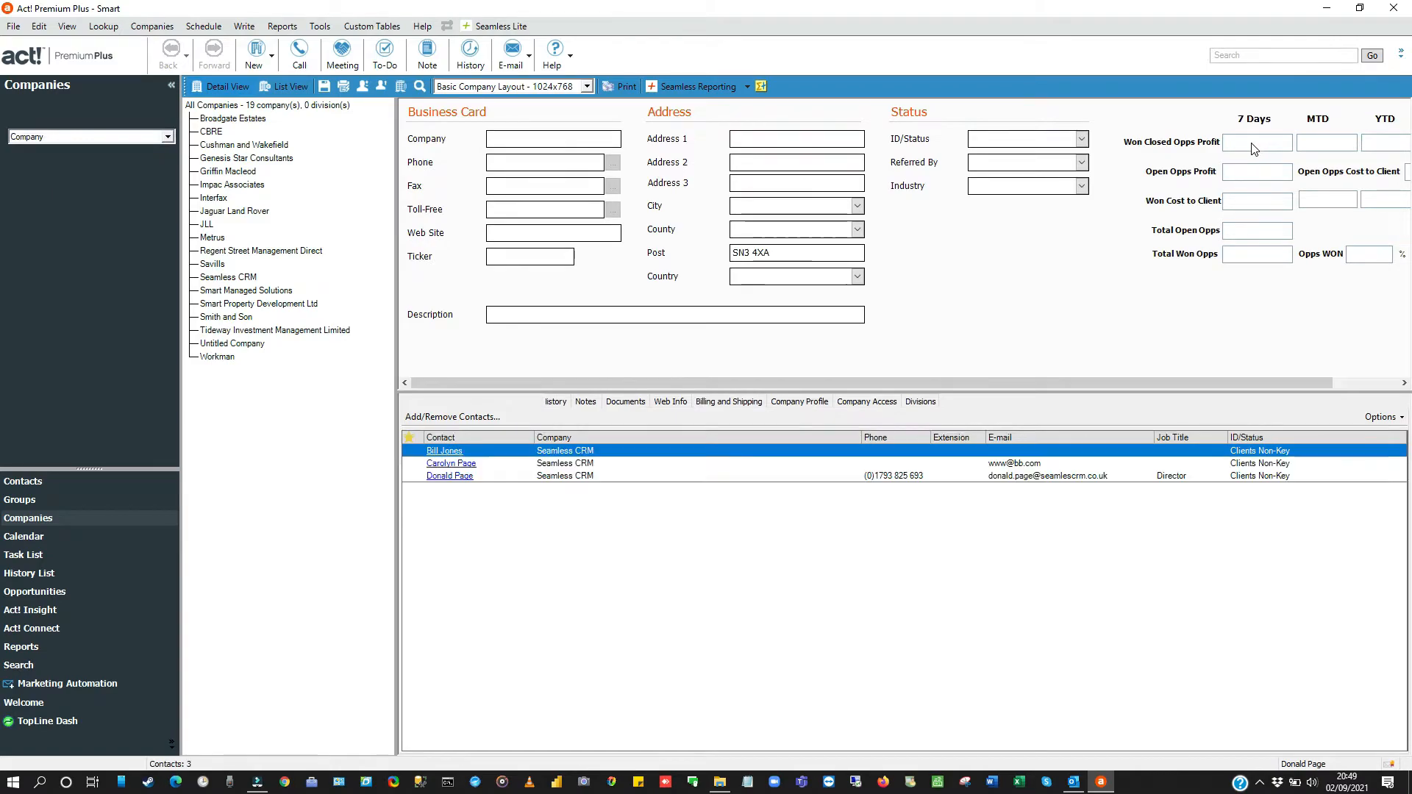
drag(1256, 381, 1310, 392)
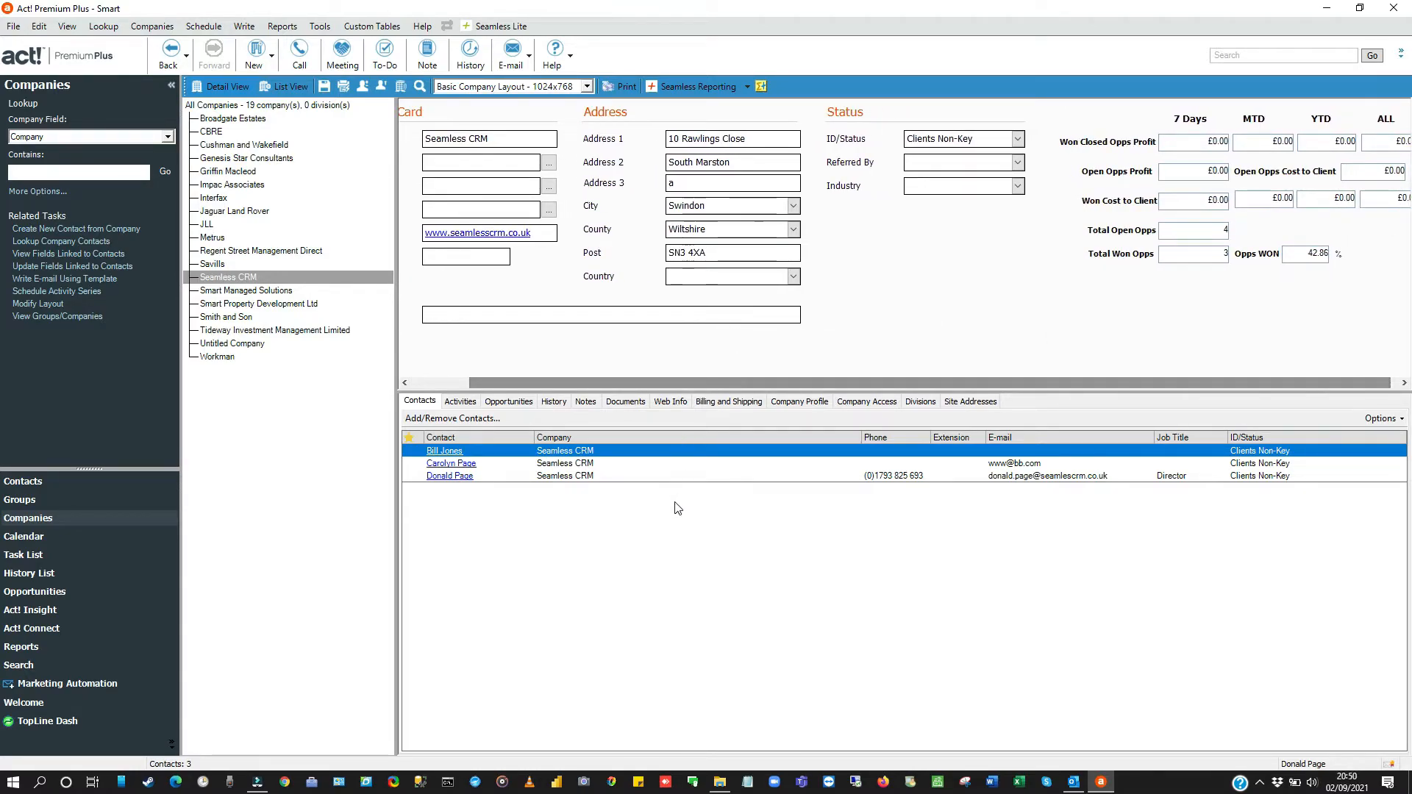
drag(1098, 376, 1104, 384)
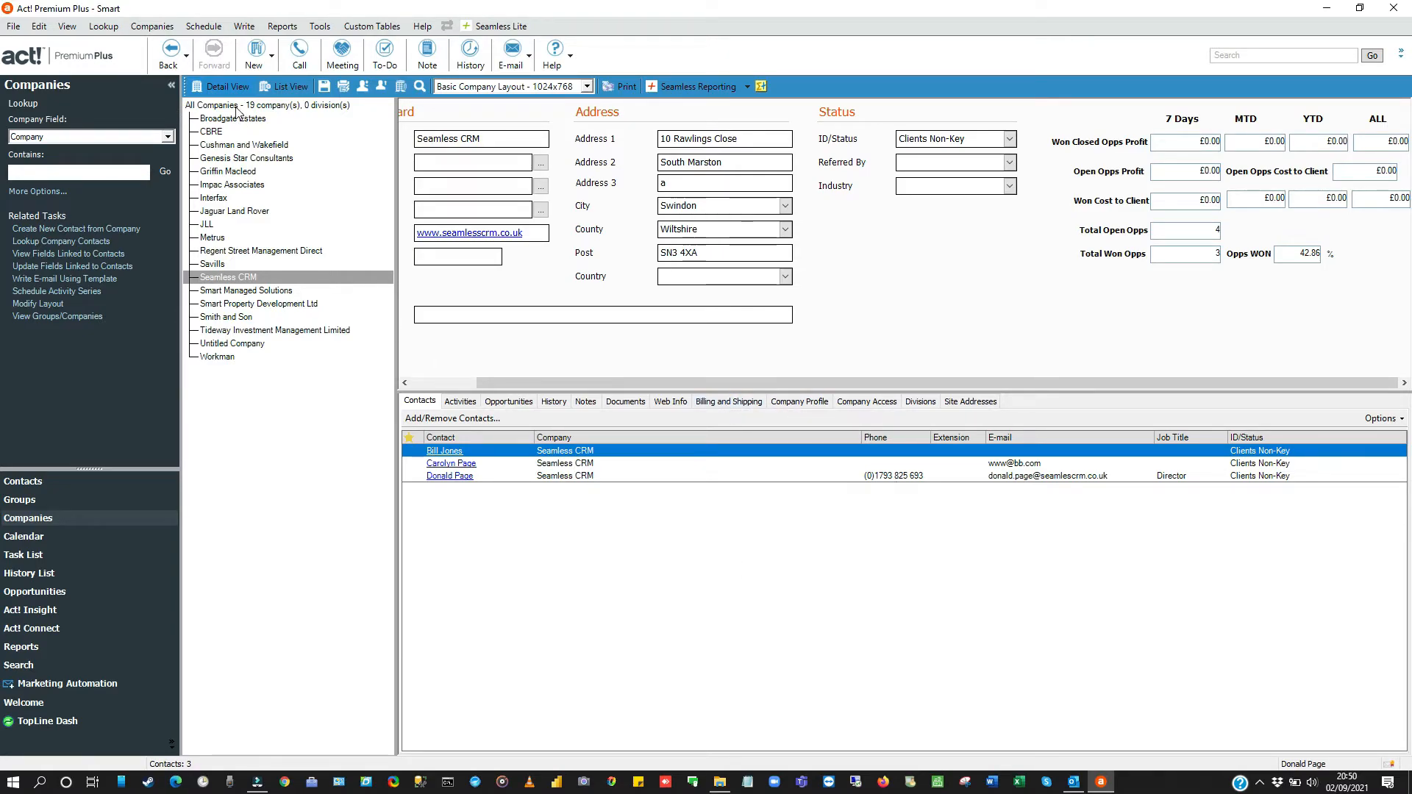
Browse the company fields available for a lookup by other fields, and close the lookup without searching.
click(103, 26)
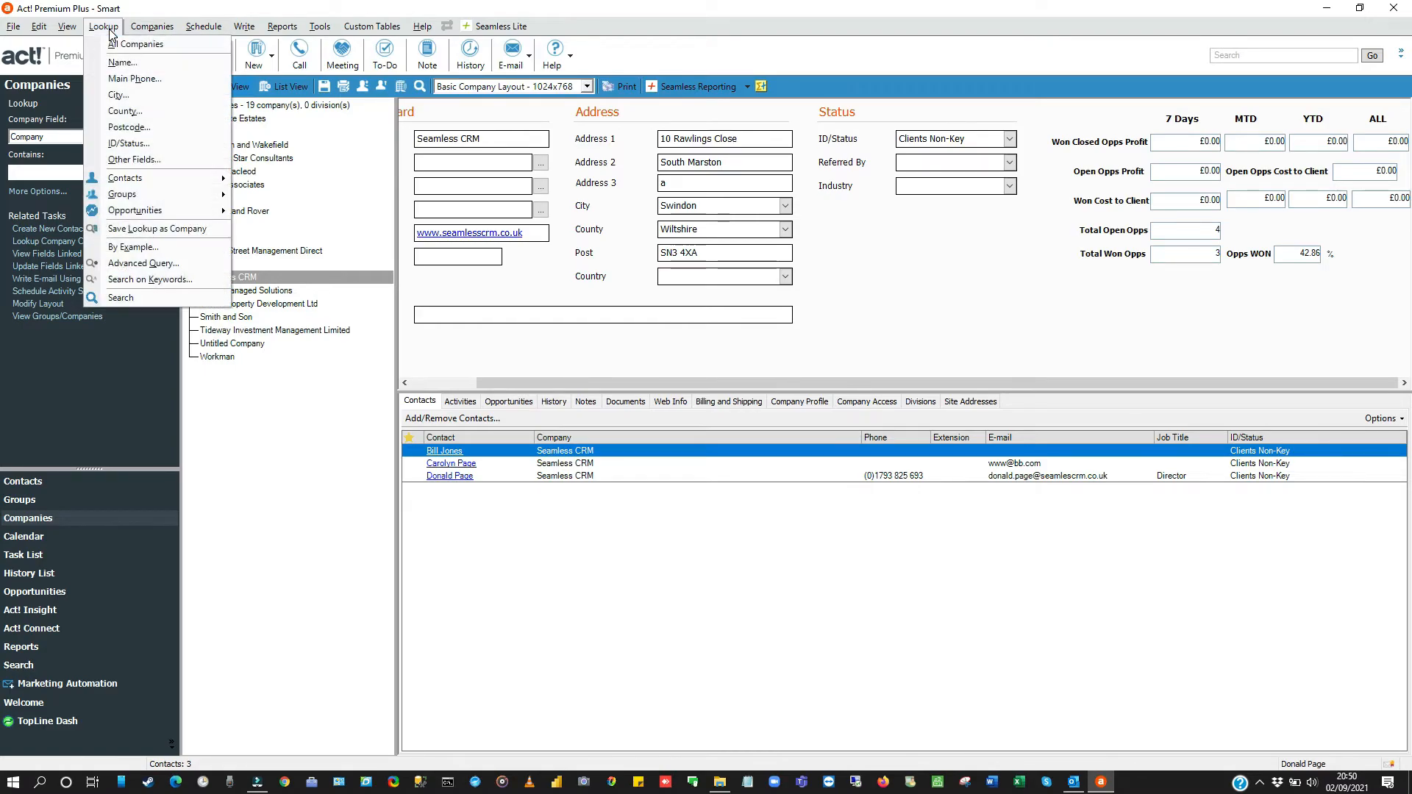
click(134, 160)
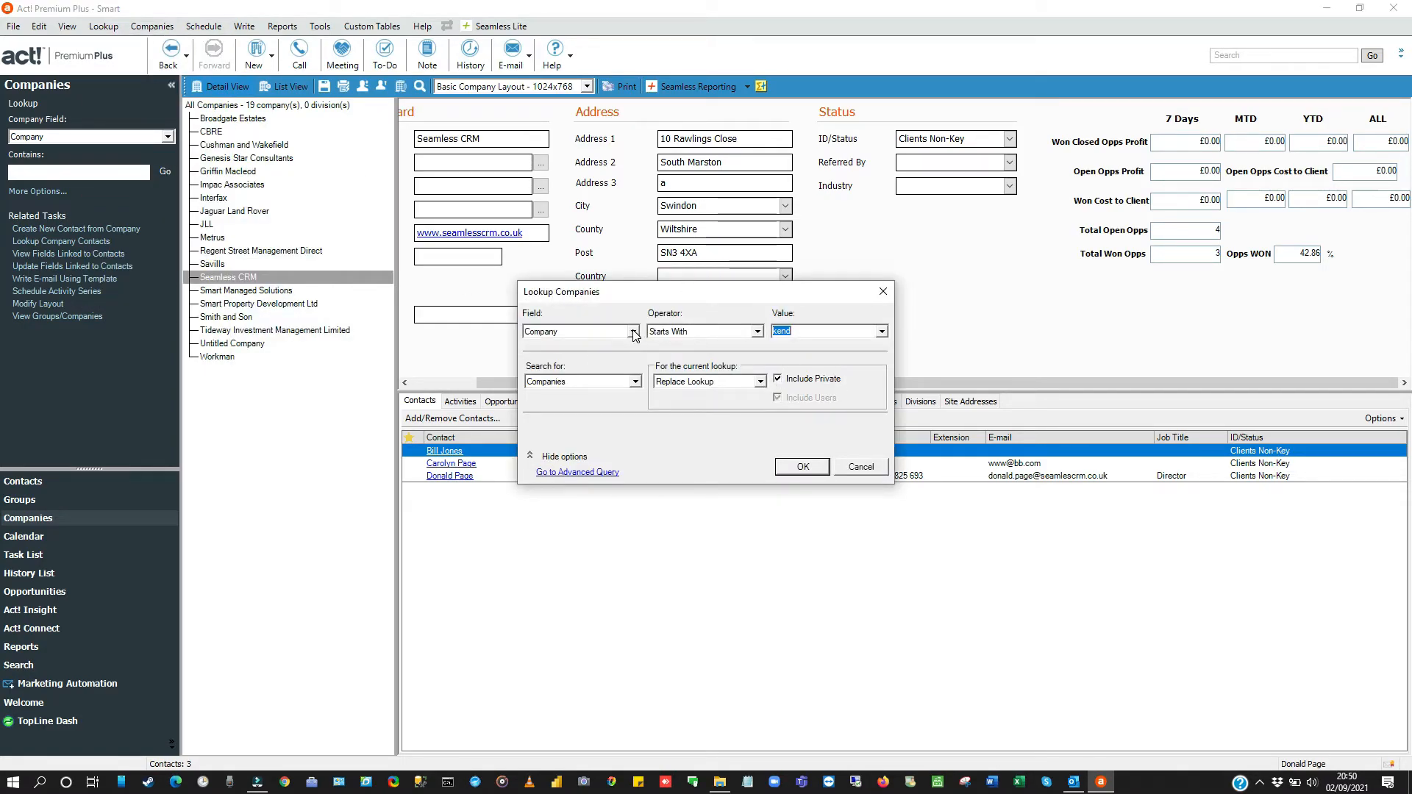
click(632, 332)
drag(637, 370, 640, 381)
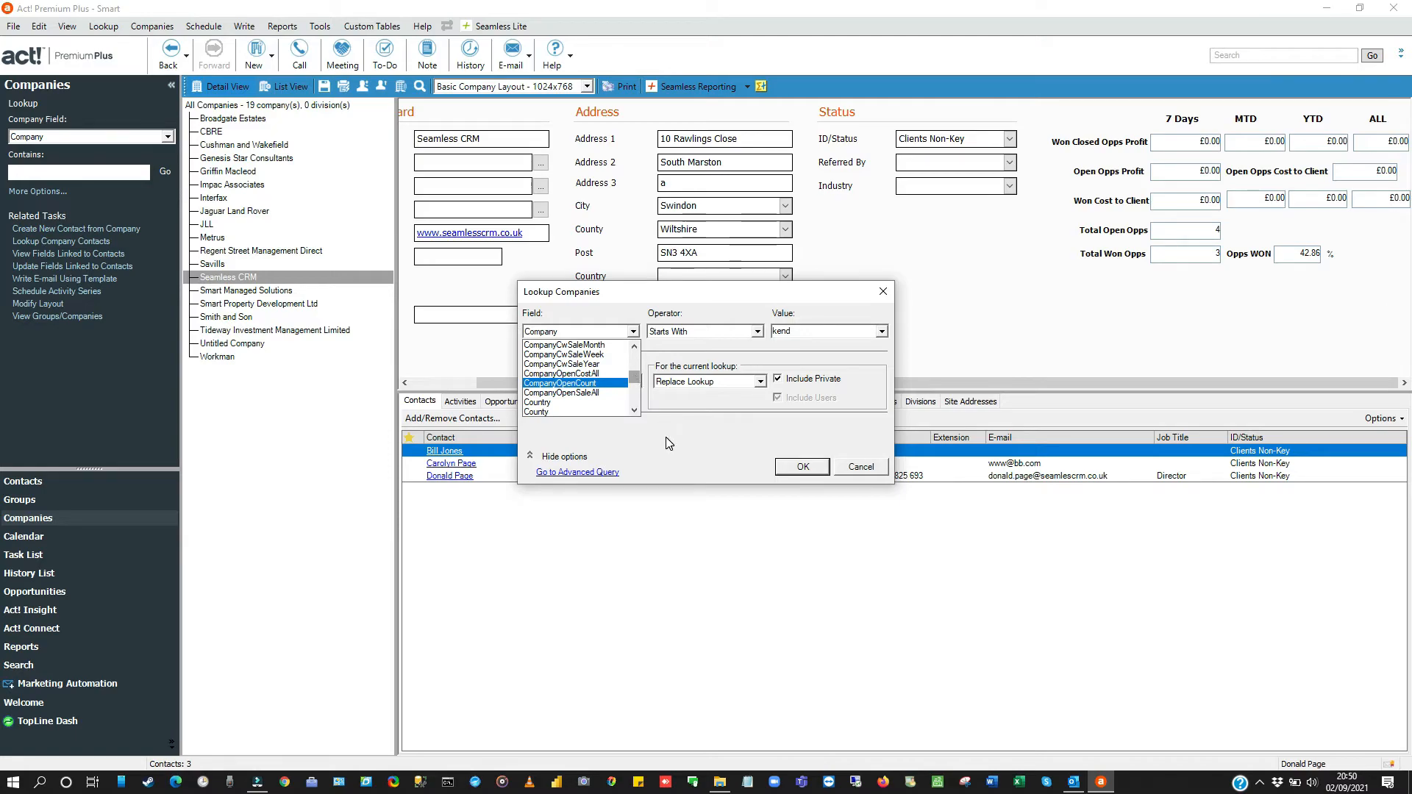
click(873, 466)
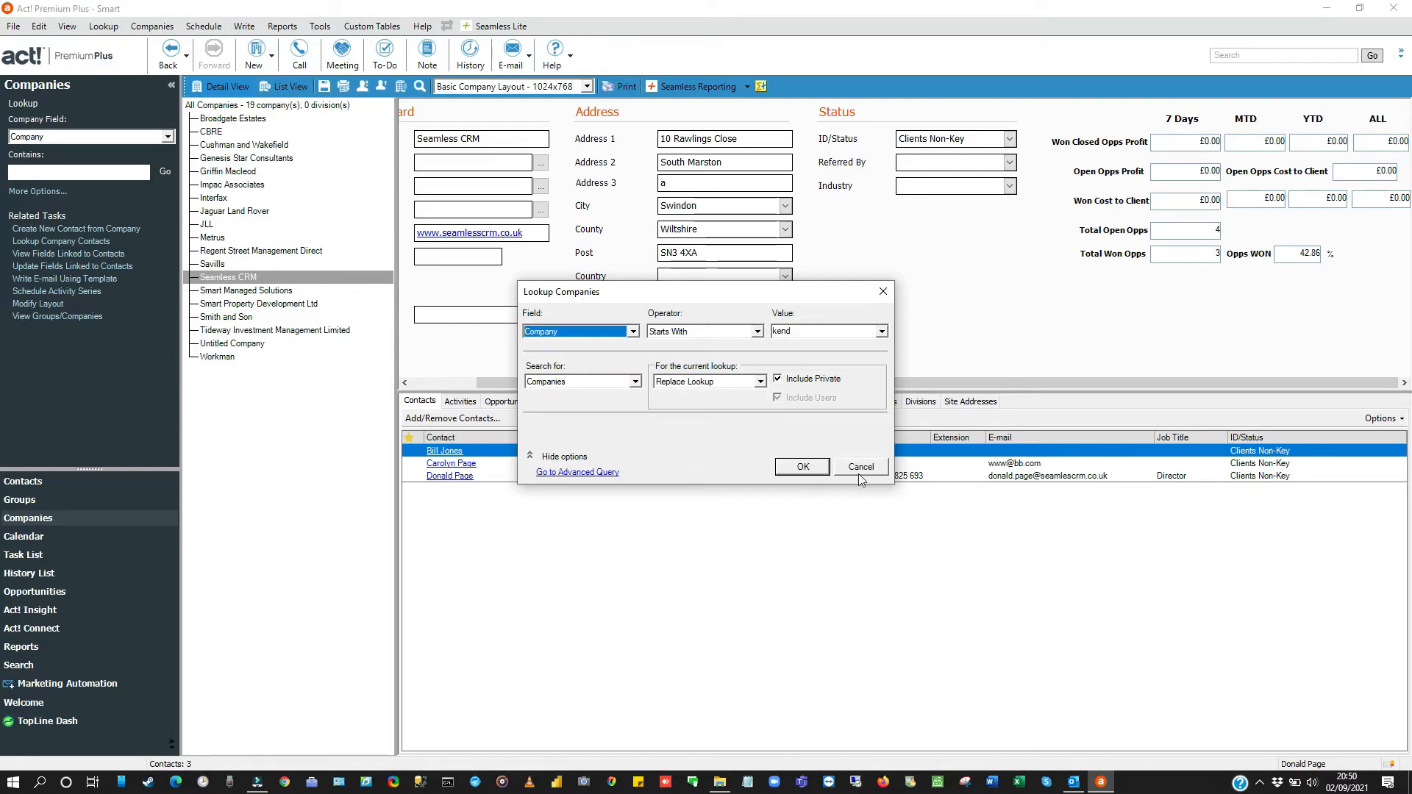
click(864, 468)
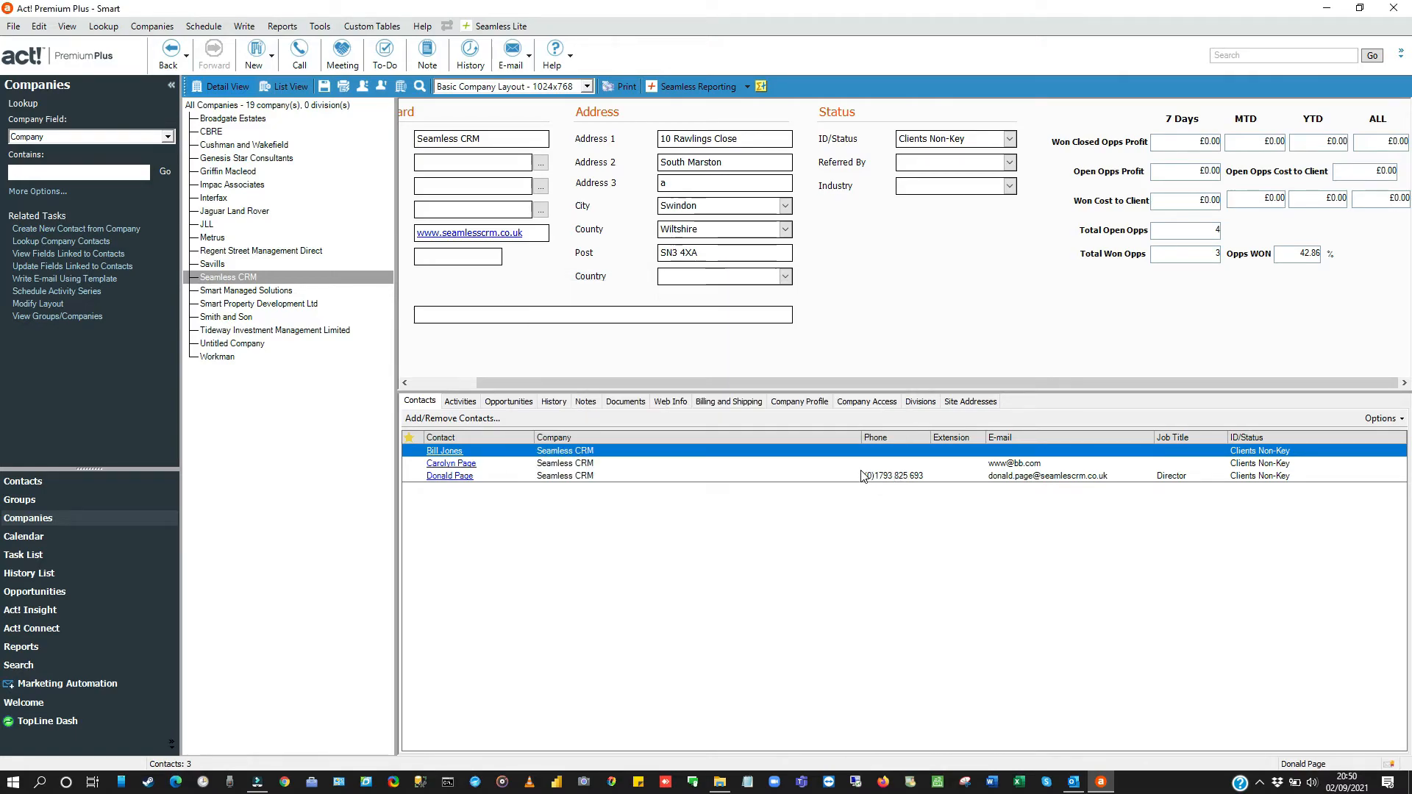
Open the Seamless Reporting configuration file, review its timer interval, AlwaysRun setting and field mappings, and close it.
click(747, 85)
click(721, 137)
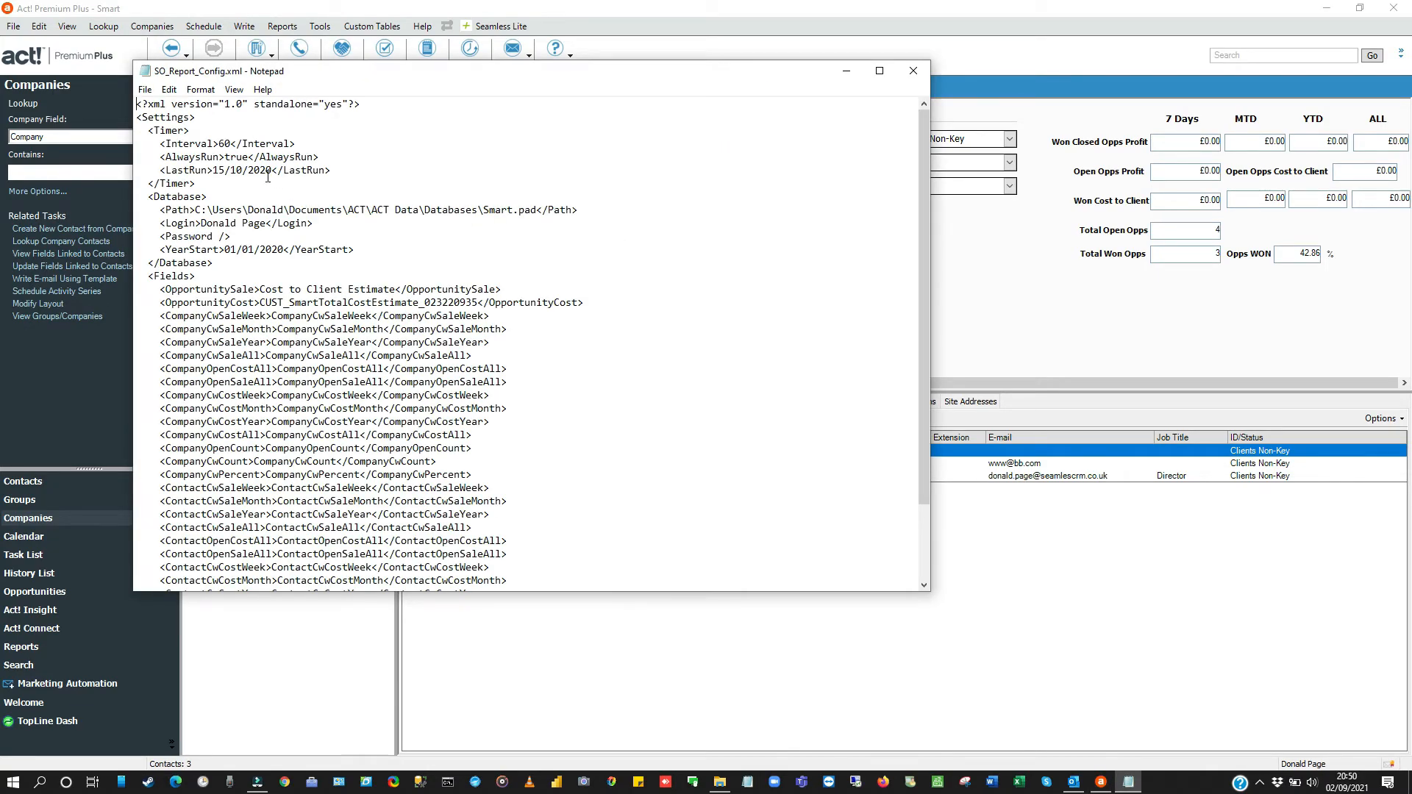
drag(218, 143, 230, 144)
drag(250, 157, 225, 159)
scroll(566, 424, down, 2)
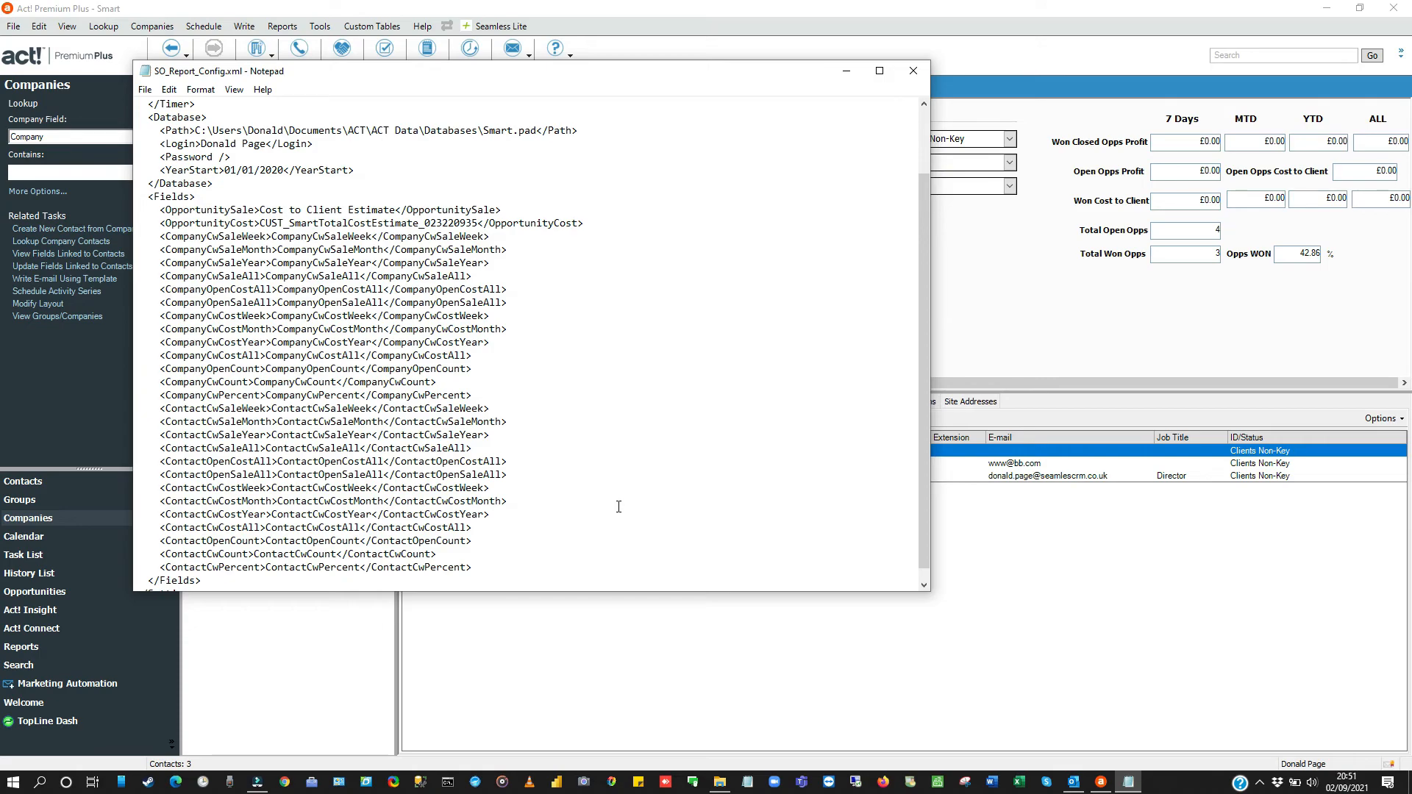
click(912, 72)
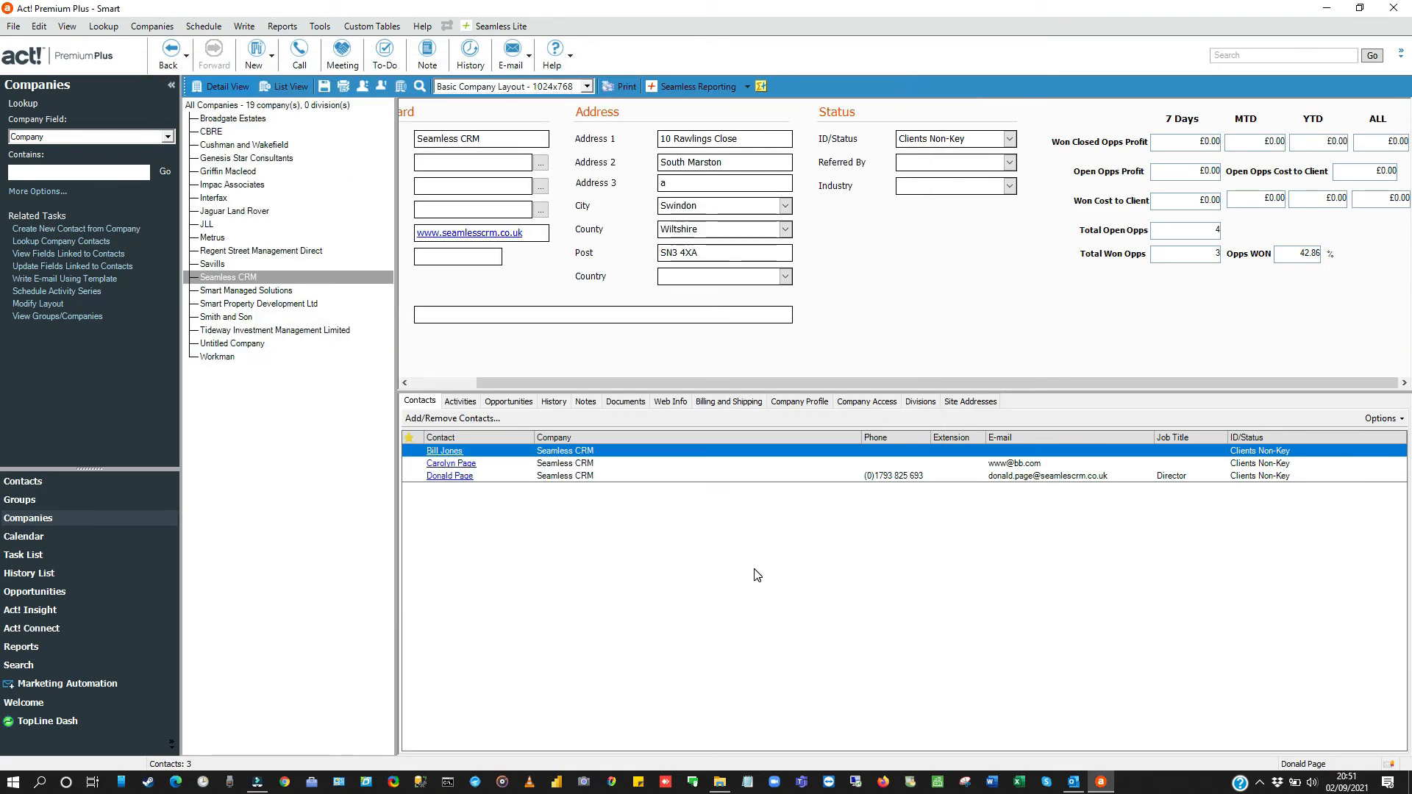